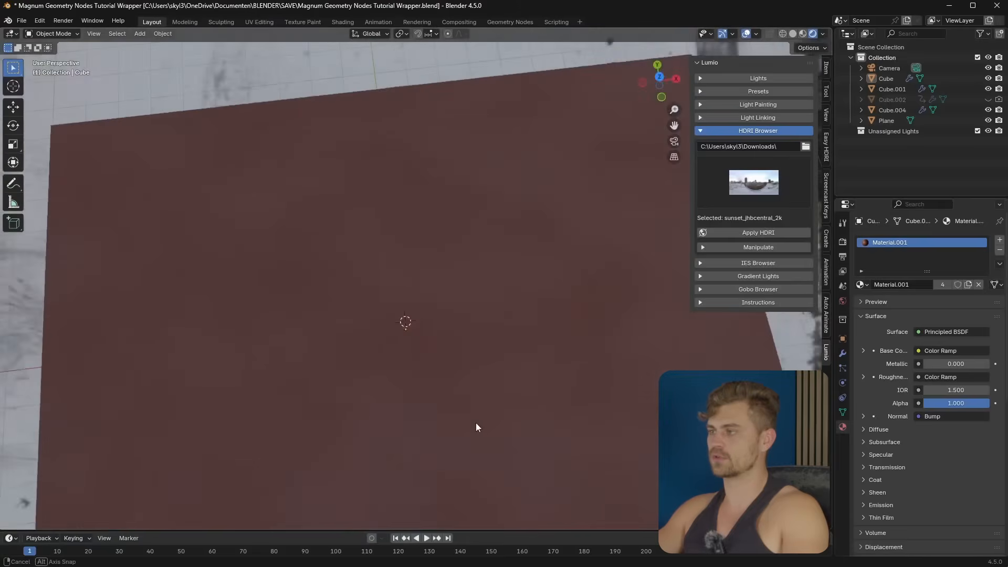
Give the chocolate coating object Cube Dynamic Paint physics of type Brush and add the brush
{"action": "left_click", "coordinate": [395, 318]}
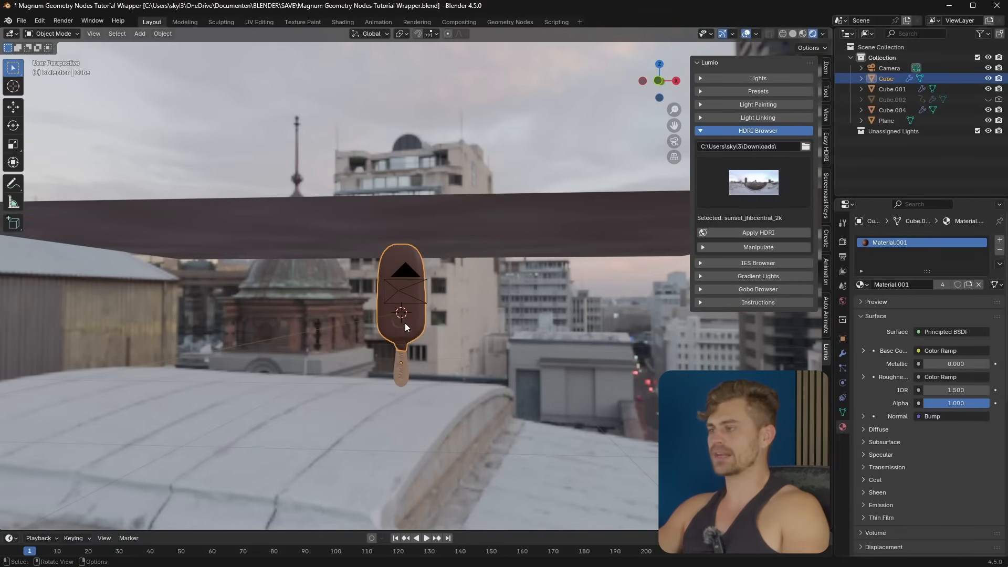
{"action": "middle_click_drag", "start_coordinate": [518, 294], "coordinate": [518, 310]}
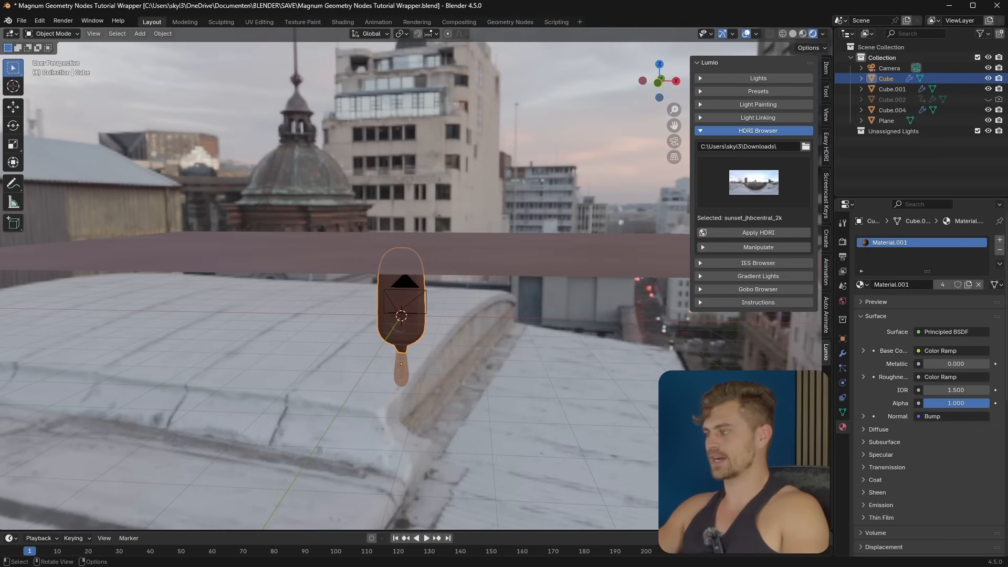
{"action": "left_click", "coordinate": [842, 383]}
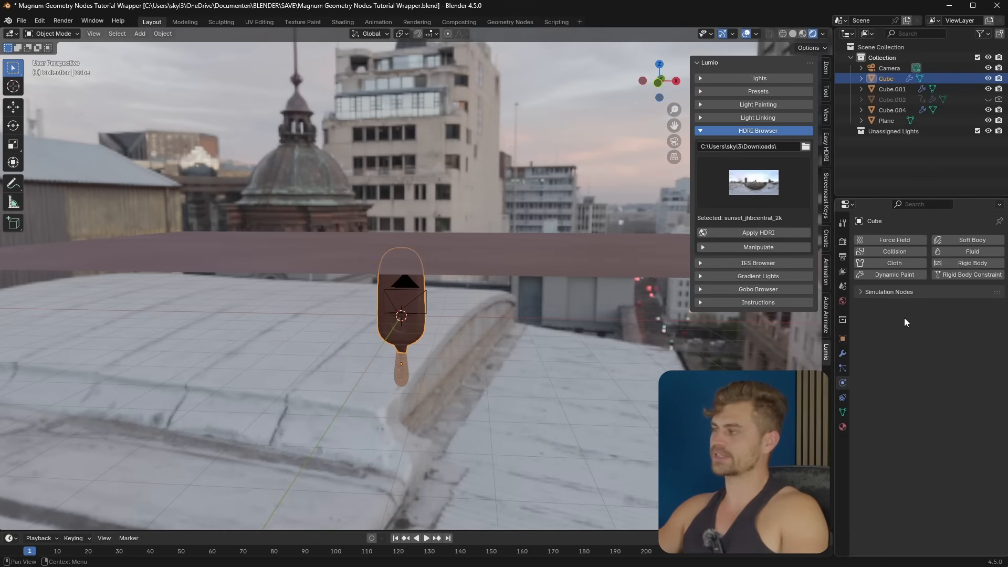
{"action": "left_click", "coordinate": [899, 274]}
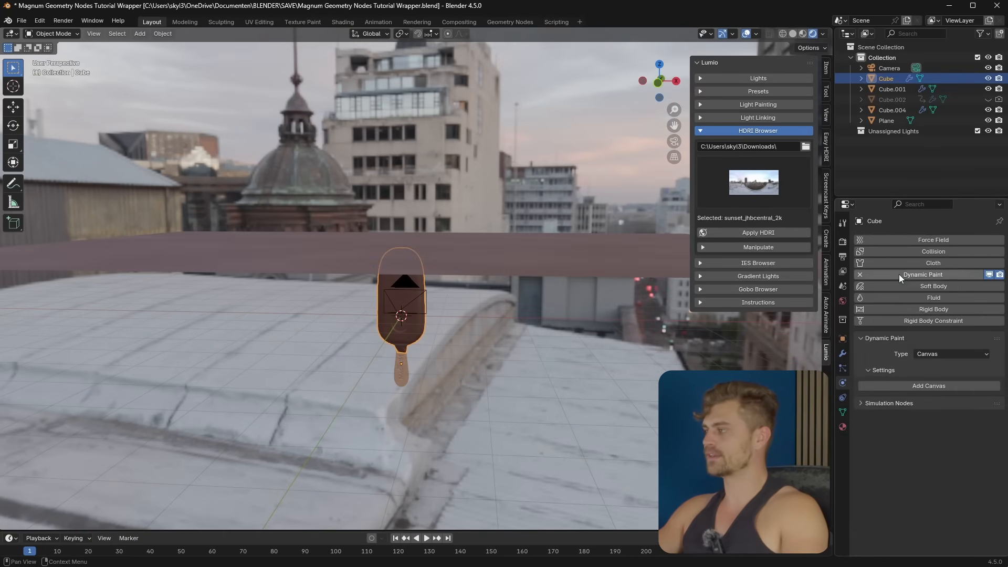
{"action": "left_click", "coordinate": [935, 354]}
{"action": "left_click", "coordinate": [934, 376]}
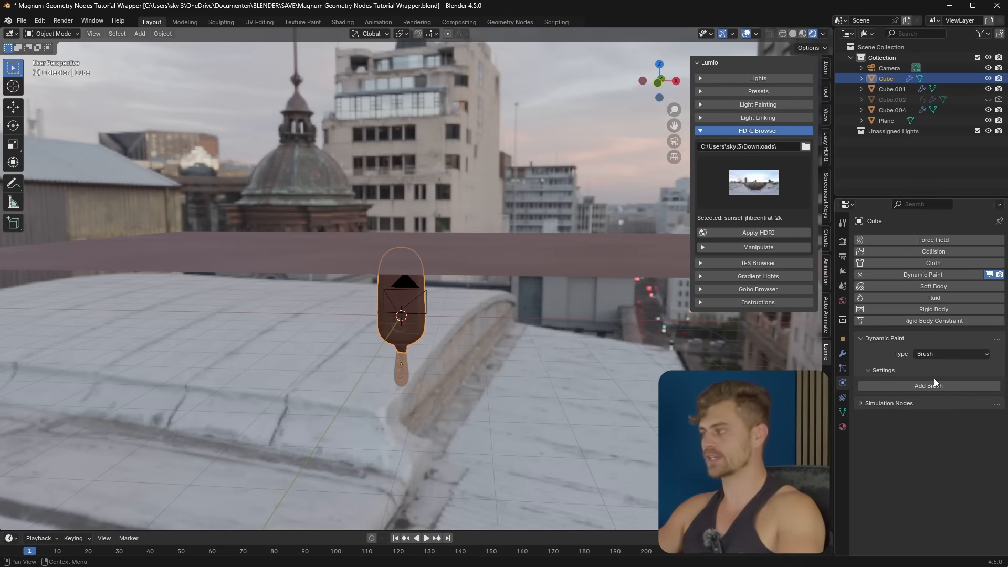
{"action": "left_click", "coordinate": [934, 384]}
Give the plane Dynamic Paint physics as a canvas and set its surface type to Waves
{"action": "left_click", "coordinate": [535, 253]}
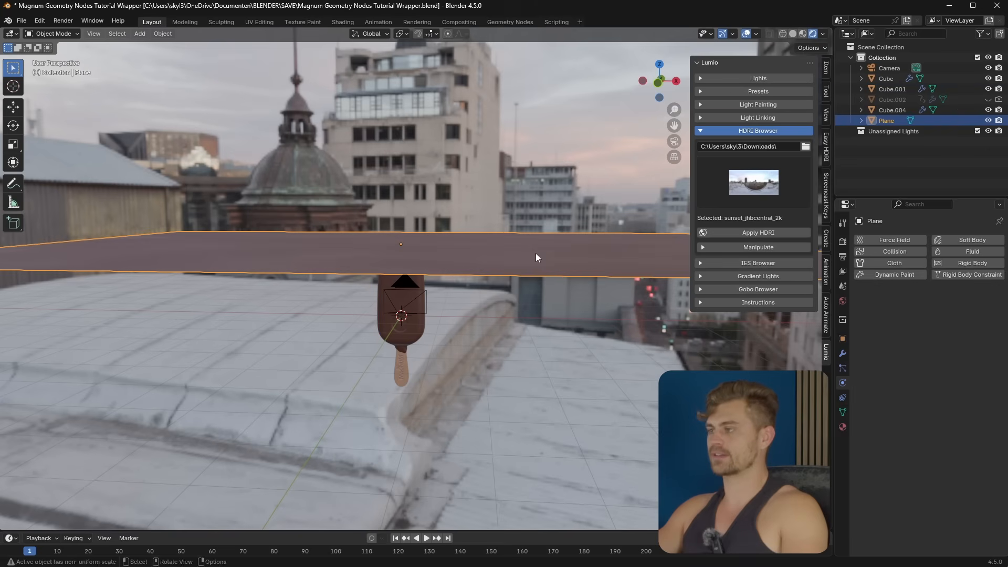
{"action": "left_click", "coordinate": [897, 275]}
{"action": "left_click", "coordinate": [940, 389]}
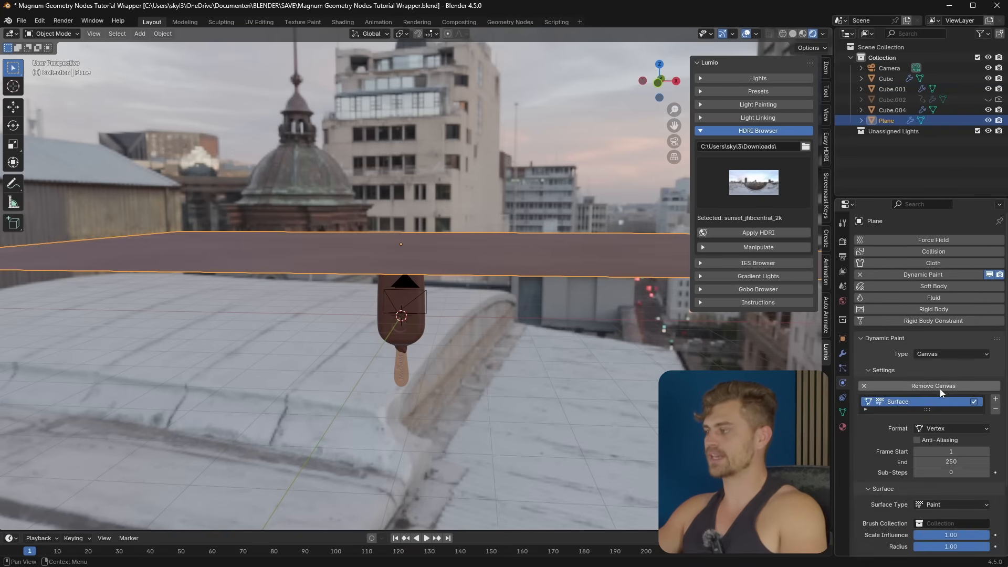
{"action": "scroll", "coordinate": [893, 408], "scroll_direction": "down", "scroll_amount": 4}
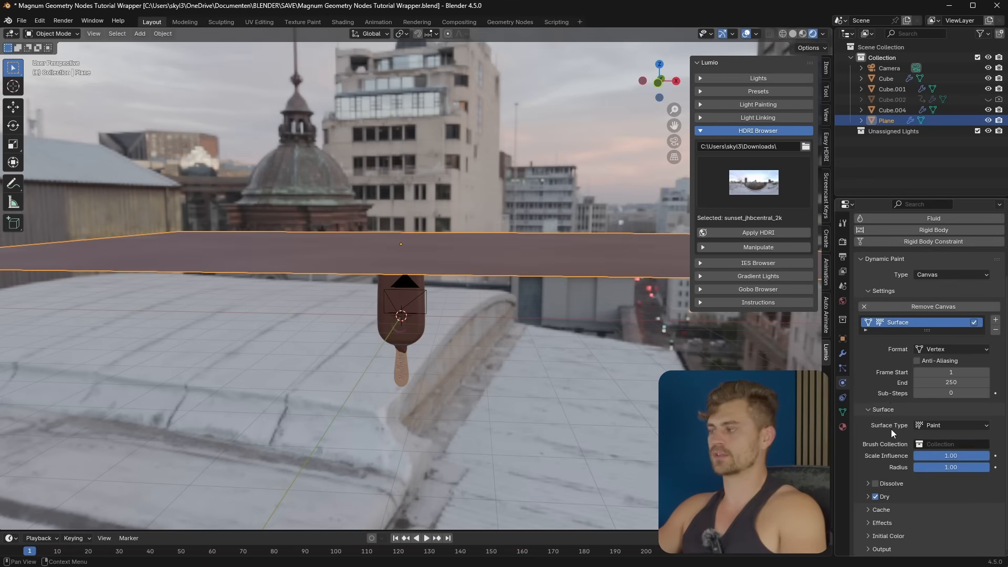
{"action": "left_click", "coordinate": [919, 426]}
{"action": "left_click", "coordinate": [947, 470]}
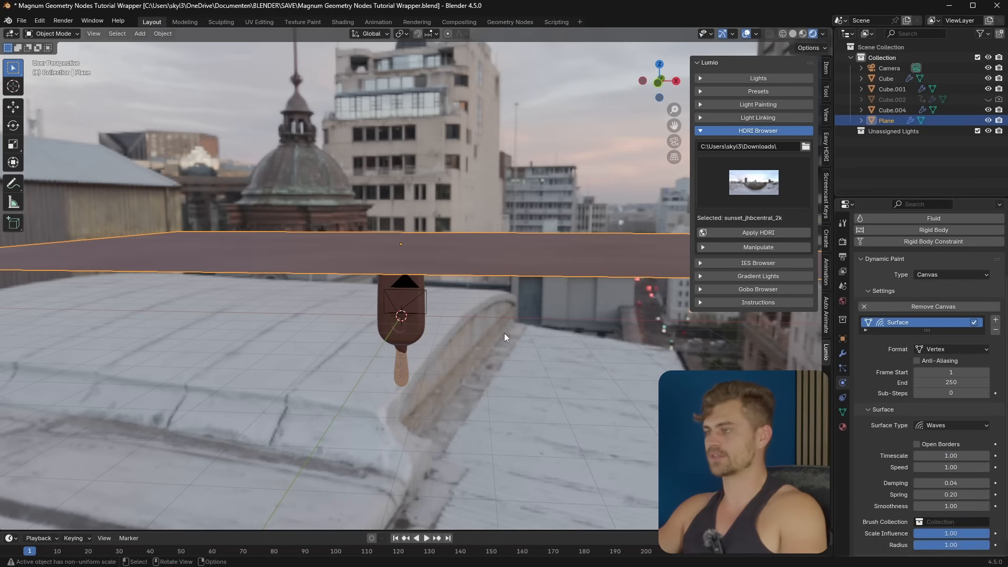
Try moving the chocolate coating through the plane during playback to test the waves
{"action": "left_click", "coordinate": [418, 283]}
{"action": "key", "text": "space"}
{"action": "key", "text": "g"}
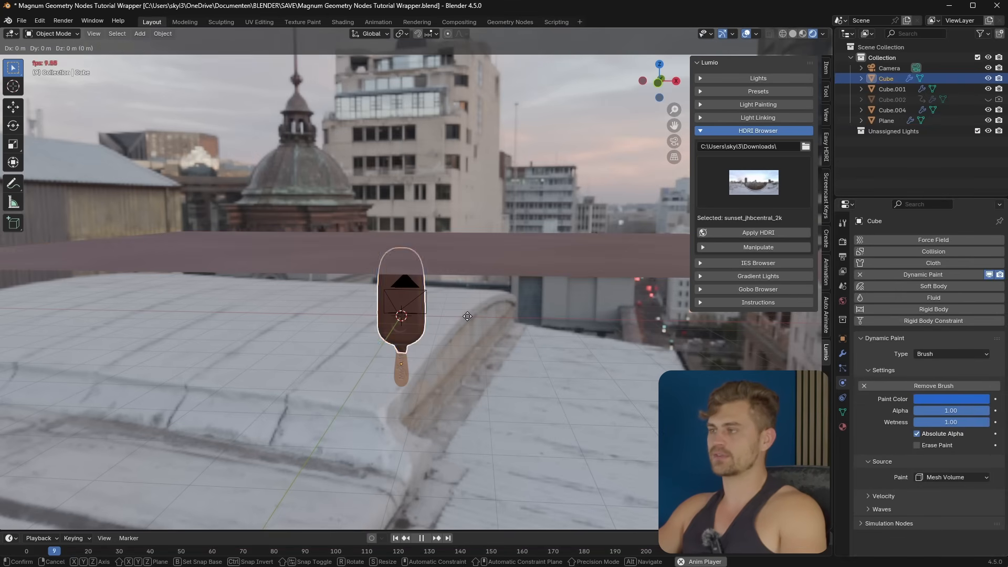
{"action": "left_click", "coordinate": [474, 254]}
{"action": "middle_click_drag", "start_coordinate": [474, 254], "coordinate": [310, 225]}
{"action": "middle_click_drag", "start_coordinate": [537, 171], "coordinate": [373, 273]}
{"action": "key", "text": "space"}
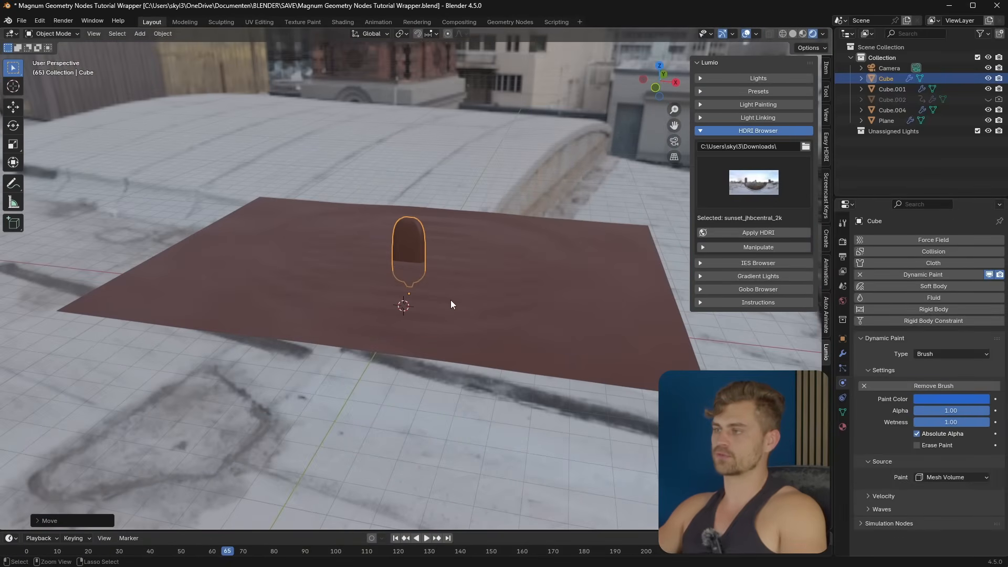
Select the coating, inner ice cream and stick, lower them vertically below the plane and keyframe them at frame 1
{"action": "key", "text": "shift+Left"}
{"action": "middle_click_drag", "start_coordinate": [455, 297], "coordinate": [437, 379]}
{"action": "left_click", "coordinate": [418, 398]}
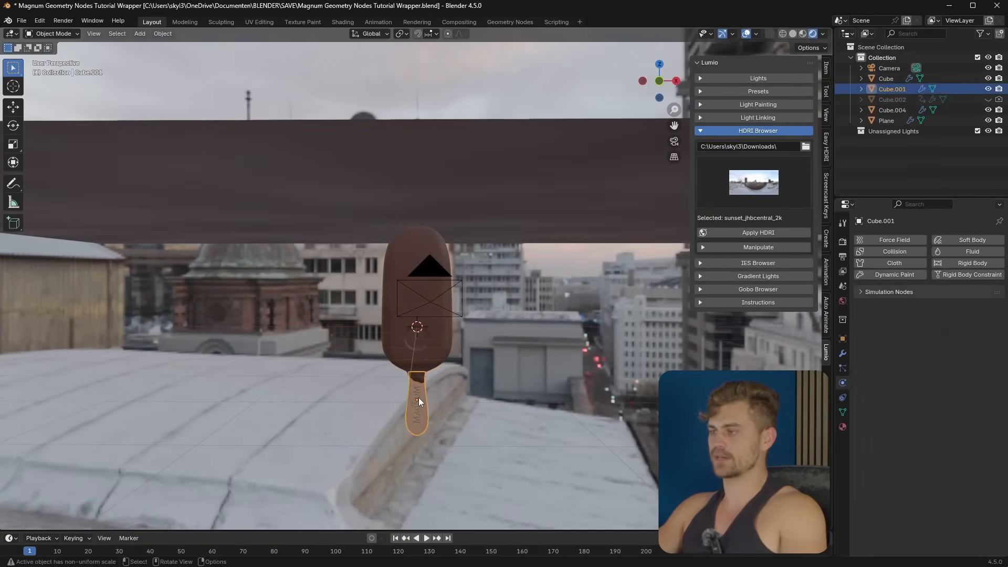
{"action": "scroll", "coordinate": [419, 398], "scroll_direction": "up", "scroll_amount": 3}
{"action": "left_click", "coordinate": [445, 367]}
{"action": "left_click", "coordinate": [444, 369]}
{"action": "scroll", "coordinate": [430, 360], "scroll_direction": "down", "scroll_amount": 2}
{"action": "left_click", "coordinate": [450, 343], "text": "shift"}
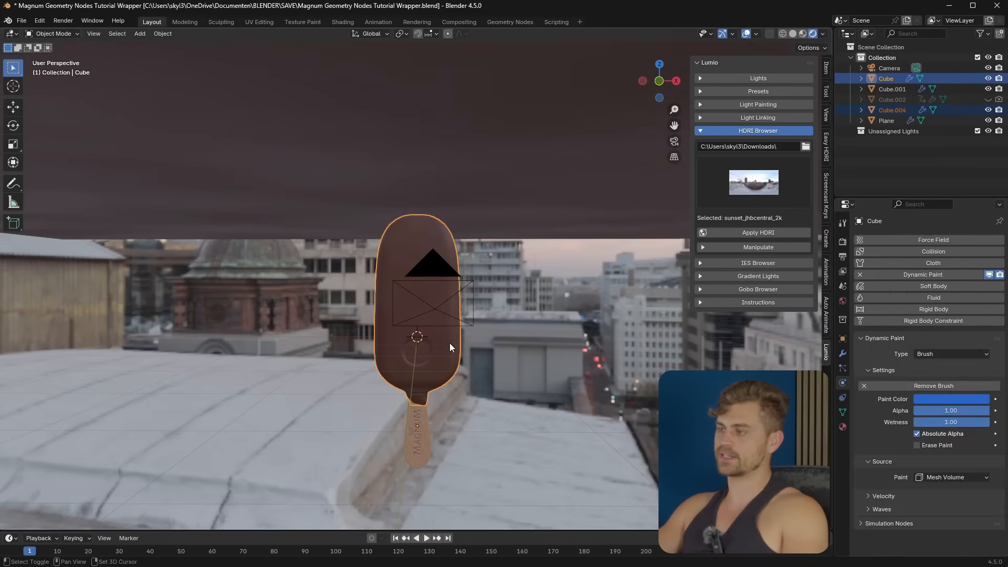
{"action": "left_click", "coordinate": [420, 438], "text": "shift"}
{"action": "middle_click_drag", "start_coordinate": [423, 389], "coordinate": [427, 389]}
{"action": "key", "text": "g"}
{"action": "key", "text": "z"}
{"action": "left_click", "coordinate": [426, 402]}
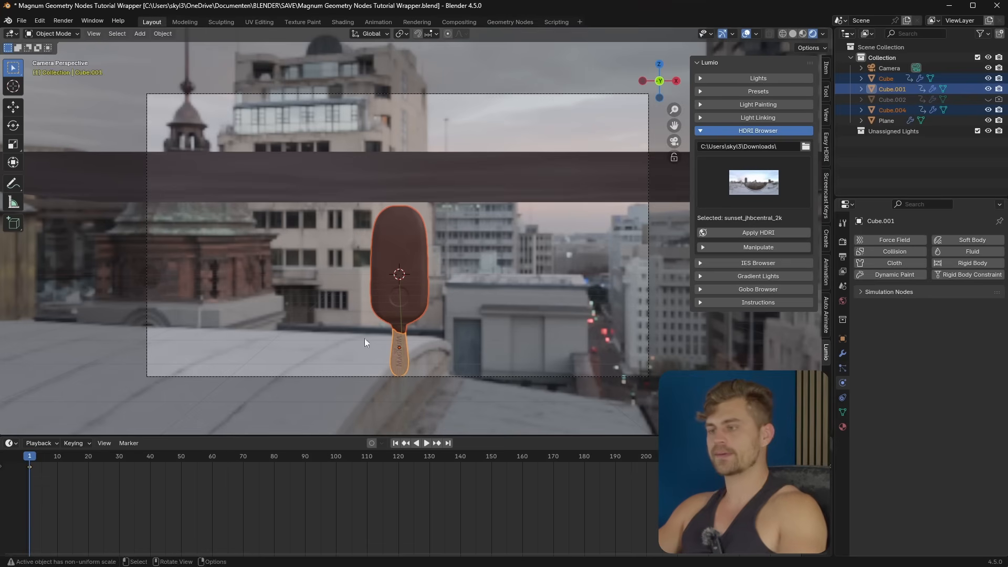
At frame 80, raise the whole ice cream vertically above the plane and insert a keyframe
{"action": "left_click_drag", "start_coordinate": [235, 458], "coordinate": [275, 463]}
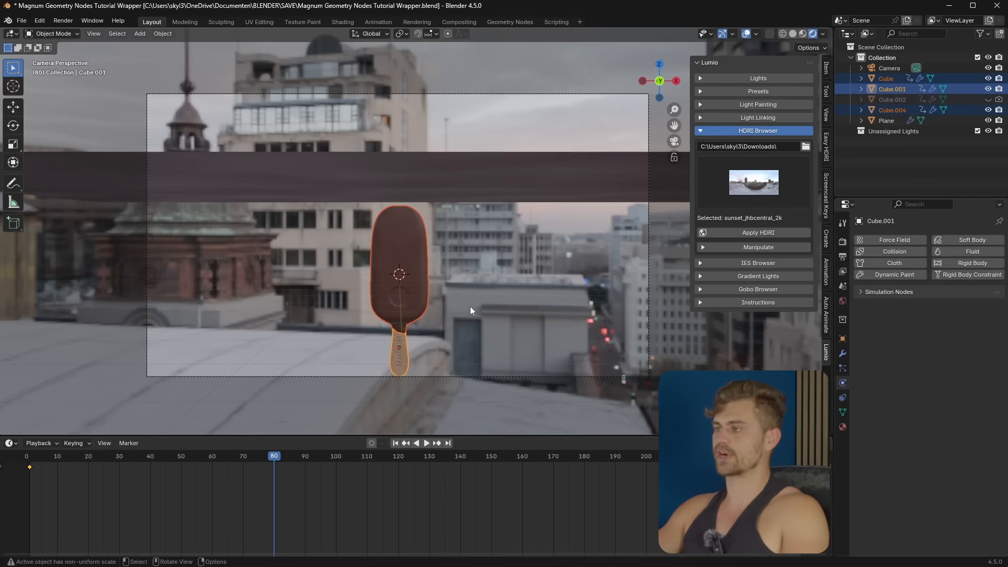
{"action": "key", "text": "g"}
{"action": "key", "text": "z"}
{"action": "left_click", "coordinate": [492, 207]}
{"action": "middle_click_drag", "start_coordinate": [440, 183], "coordinate": [450, 232]}
{"action": "key", "text": "i"}
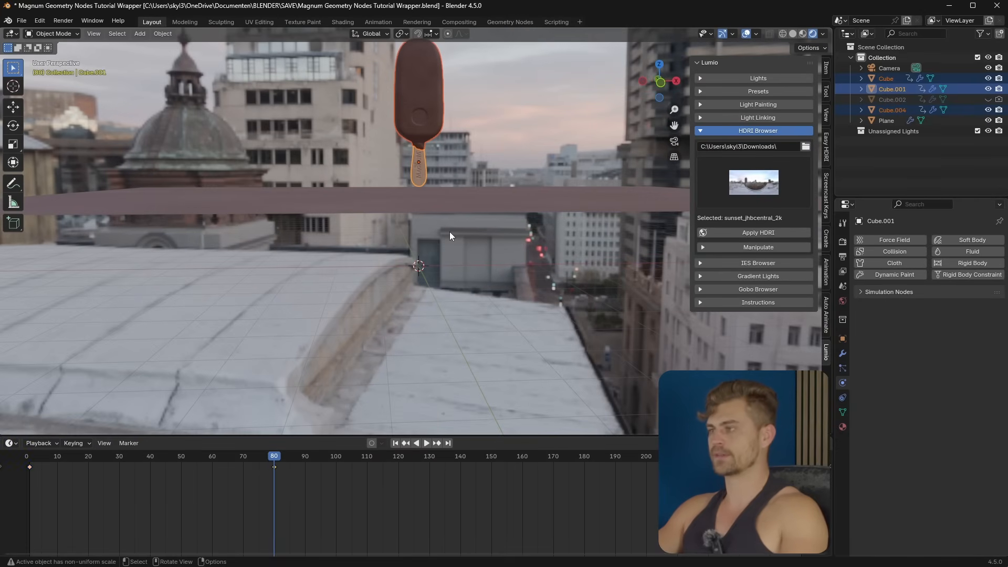
Change the interpolation mode of the ice cream's keyframes
{"action": "left_click", "coordinate": [30, 467]}
{"action": "scroll", "coordinate": [148, 471], "scroll_direction": "down", "scroll_amount": 1}
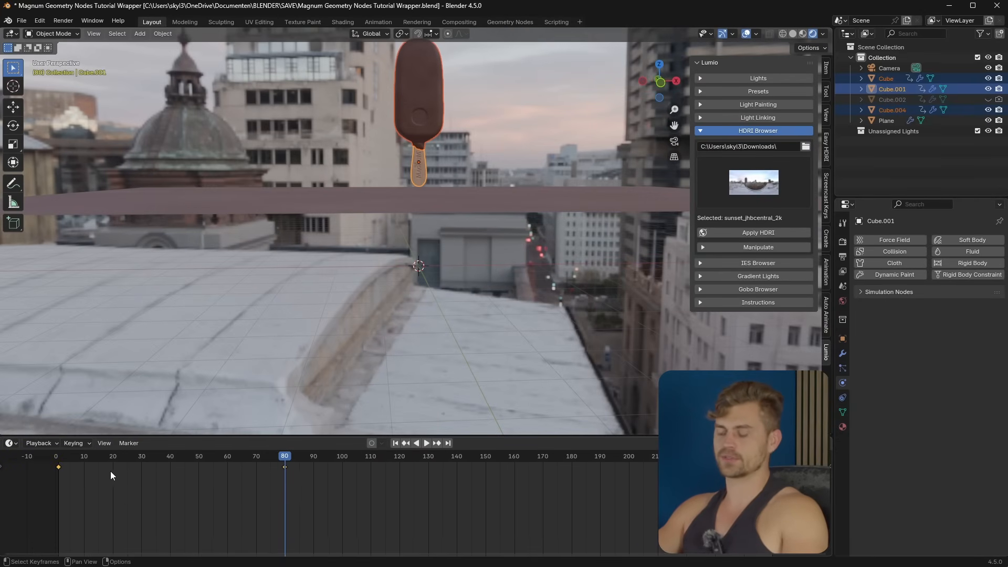
{"action": "key", "text": "t"}
{"action": "left_click", "coordinate": [59, 496]}
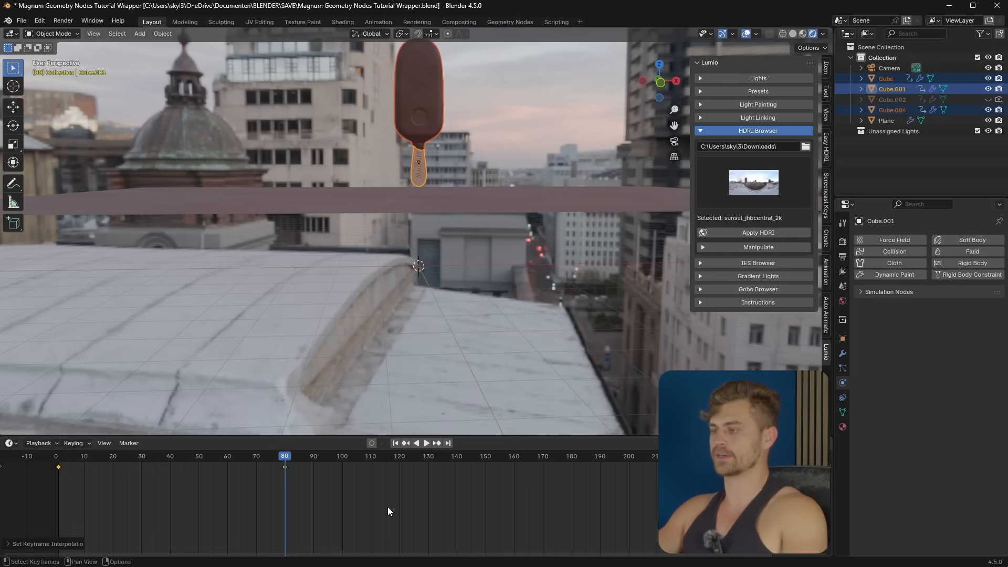
Play the animation from the start to check the ice cream rising through the plane, and return to the first frame
{"action": "left_click", "coordinate": [395, 443]}
{"action": "key", "text": "space"}
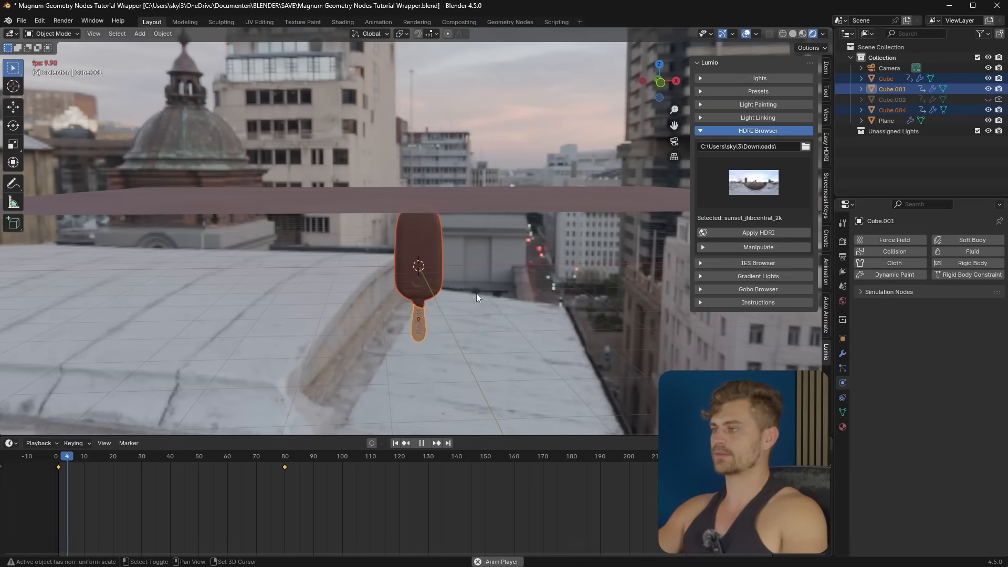
{"action": "left_click", "coordinate": [477, 293]}
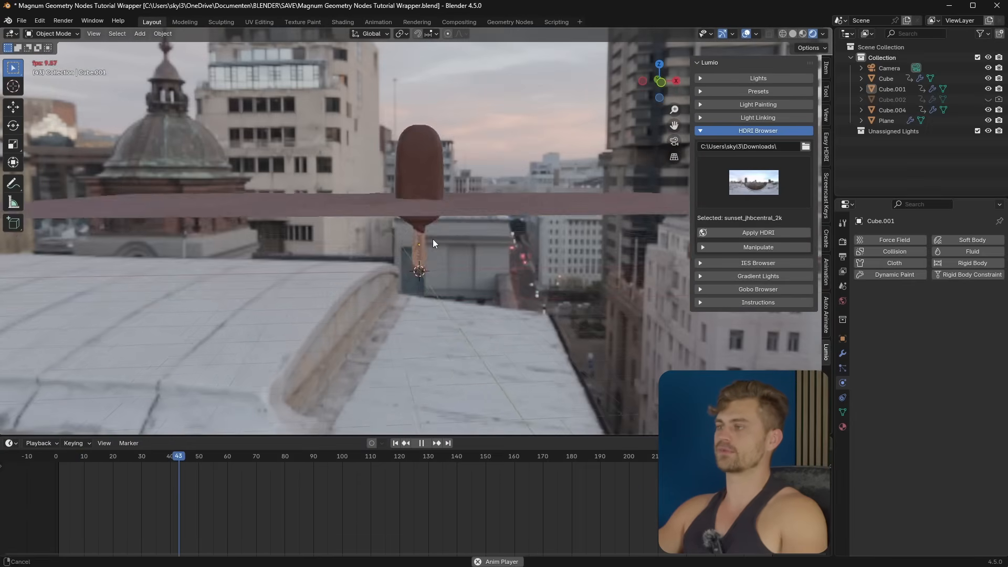
{"action": "key", "text": "space"}
{"action": "left_click", "coordinate": [395, 442]}
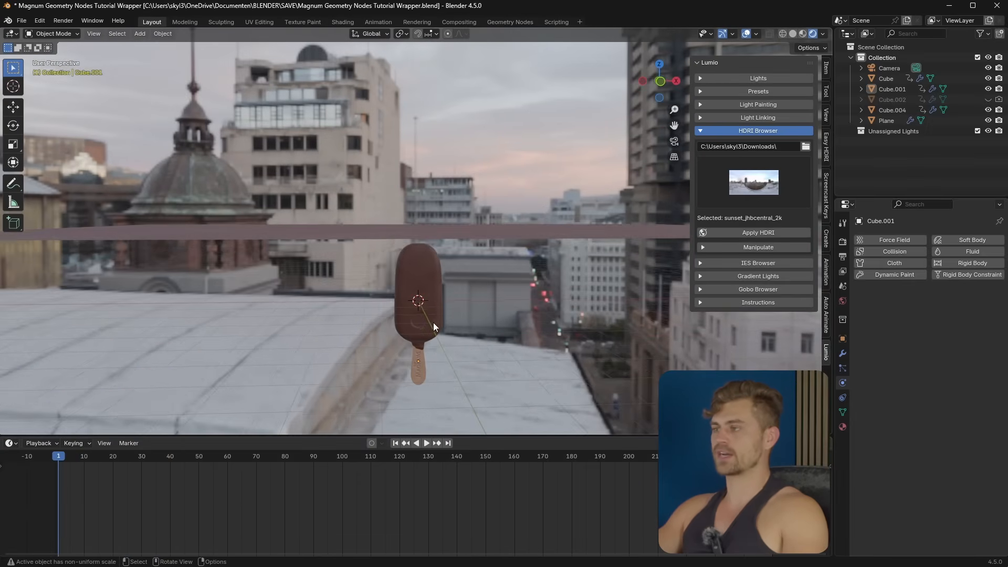
Play the animation with the chocolate coating hidden and shown to check the waves, and save the file
{"action": "left_click", "coordinate": [402, 262]}
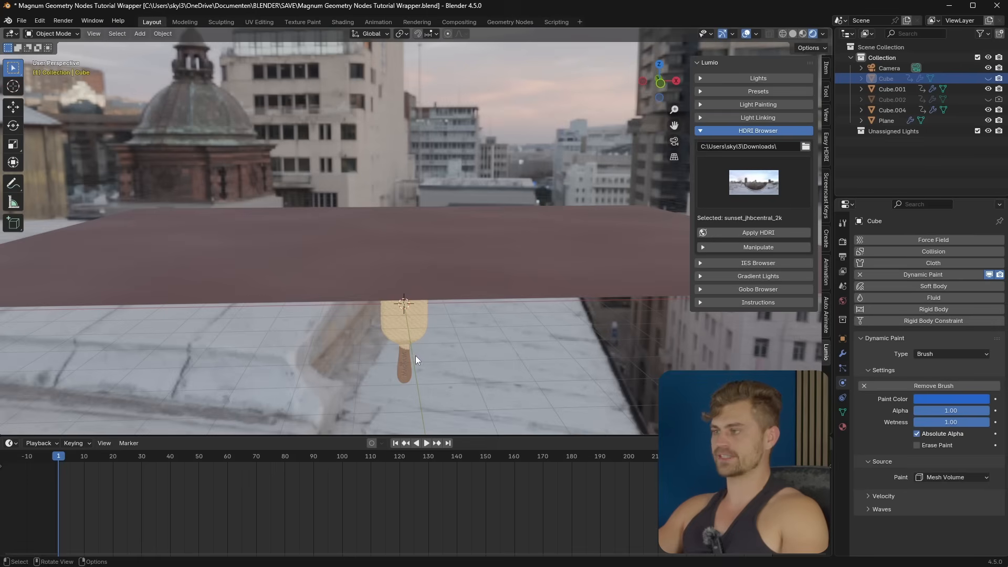
{"action": "key", "text": "space"}
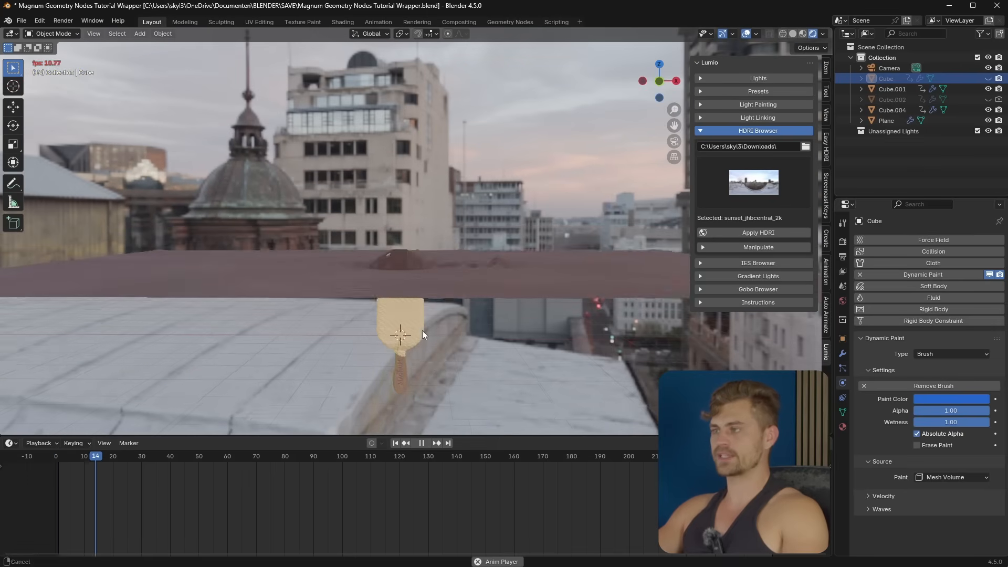
{"action": "left_click", "coordinate": [988, 78]}
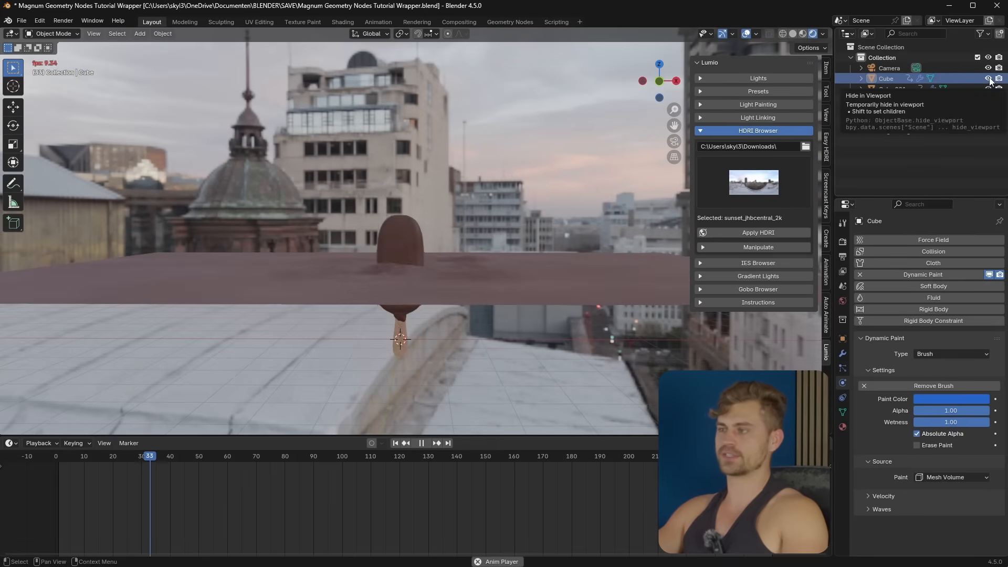
{"action": "key", "text": "space"}
{"action": "middle_click_drag", "start_coordinate": [631, 313], "coordinate": [400, 338]}
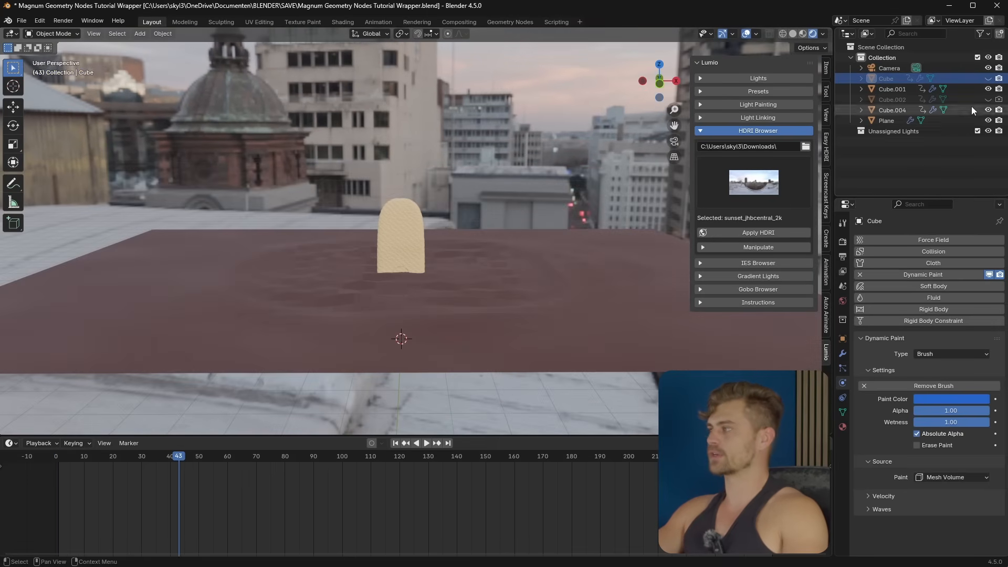
{"action": "key", "text": "ctrl+s"}
Snap the 3D cursor to the plane and add a cube there
{"action": "middle_click_drag", "start_coordinate": [392, 373], "coordinate": [398, 295]}
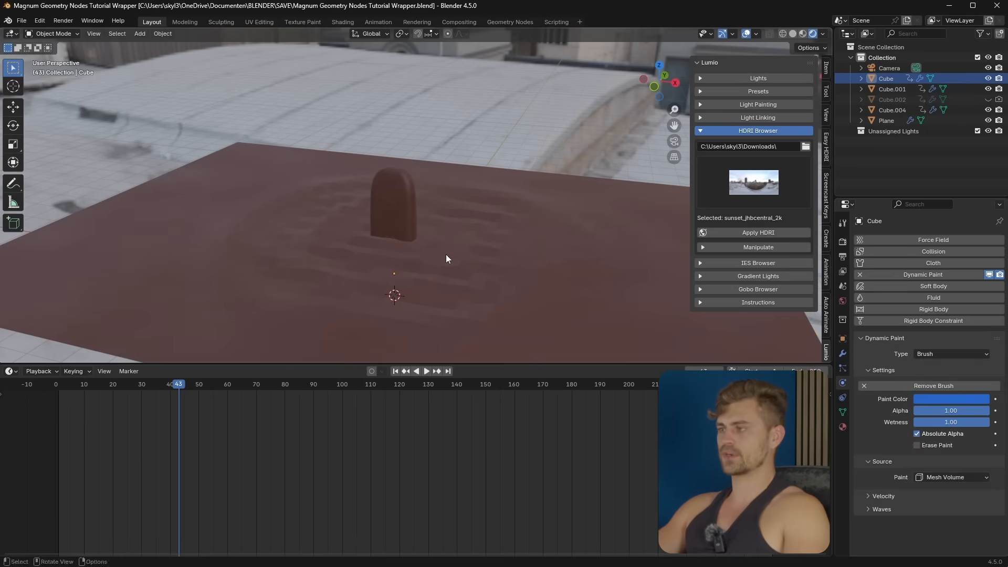
{"action": "left_click", "coordinate": [451, 262]}
{"action": "key", "text": "shift+s"}
{"action": "left_click", "coordinate": [462, 347]}
{"action": "middle_click_drag", "start_coordinate": [461, 347], "coordinate": [355, 301]}
{"action": "key", "text": "shift+a"}
{"action": "left_click", "coordinate": [441, 68]}
{"action": "scroll", "coordinate": [441, 194], "scroll_direction": "down", "scroll_amount": 3}
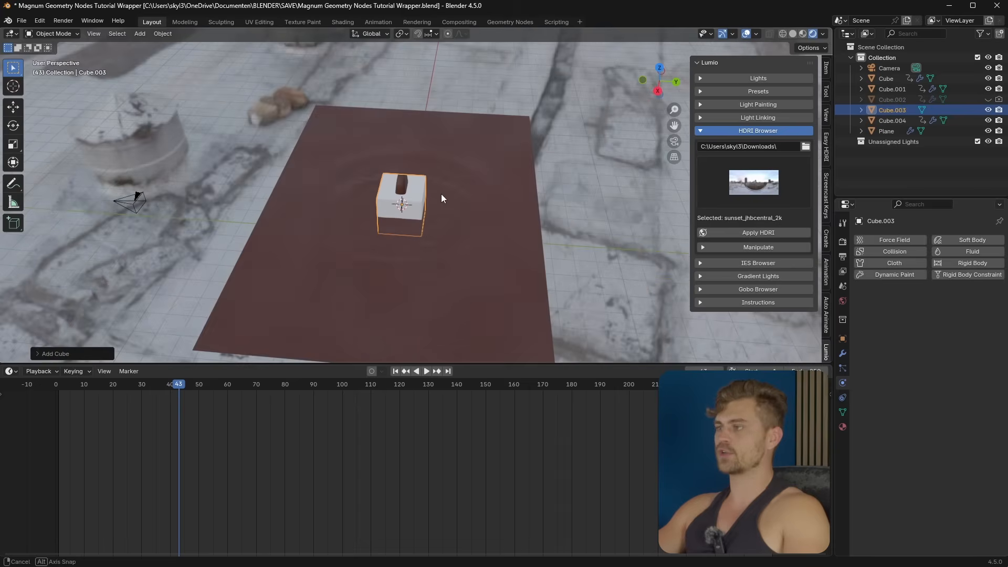
Raise the new cube vertically above the plane and scale it up about the 3D cursor
{"action": "middle_click_drag", "start_coordinate": [441, 193], "coordinate": [445, 165]}
{"action": "key", "text": "g"}
{"action": "key", "text": "z"}
{"action": "left_click", "coordinate": [446, 145]}
{"action": "left_click", "coordinate": [402, 33]}
{"action": "left_click", "coordinate": [431, 74]}
{"action": "key", "text": "s"}
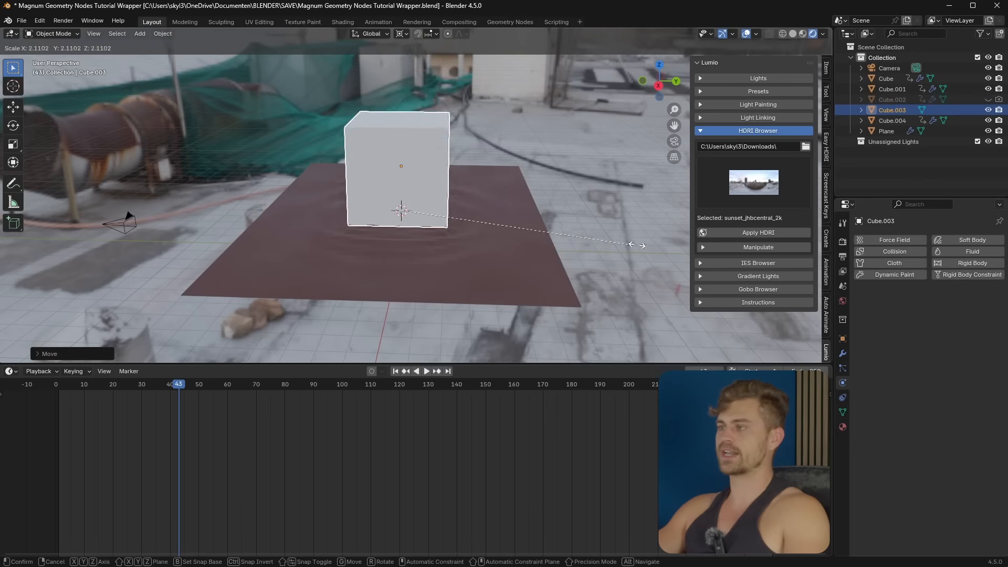
{"action": "left_click", "coordinate": [705, 248]}
Switch the timeline area to the Geometry Node Editor, create a node tree for the new cube and spread its nodes apart
{"action": "middle_click_drag", "start_coordinate": [229, 241], "coordinate": [285, 334]}
{"action": "left_click", "coordinate": [9, 371]}
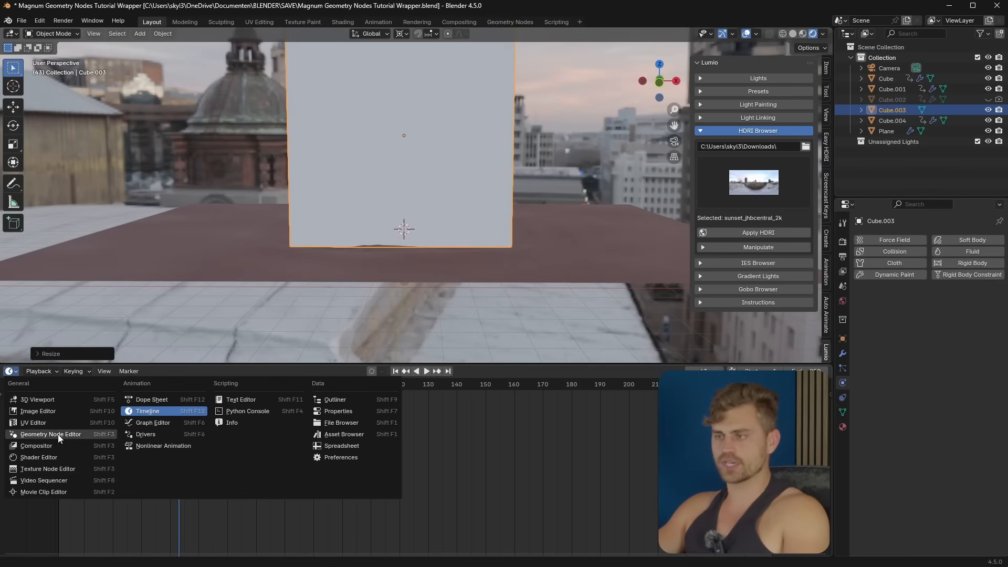
{"action": "left_click", "coordinate": [59, 438]}
{"action": "left_click", "coordinate": [422, 371]}
{"action": "scroll", "coordinate": [441, 407], "scroll_direction": "down", "scroll_amount": 5}
{"action": "left_click_drag", "start_coordinate": [372, 440], "coordinate": [92, 445]}
{"action": "scroll", "coordinate": [130, 449], "scroll_direction": "down", "scroll_amount": 4}
{"action": "middle_click_drag", "start_coordinate": [214, 452], "coordinate": [269, 451]}
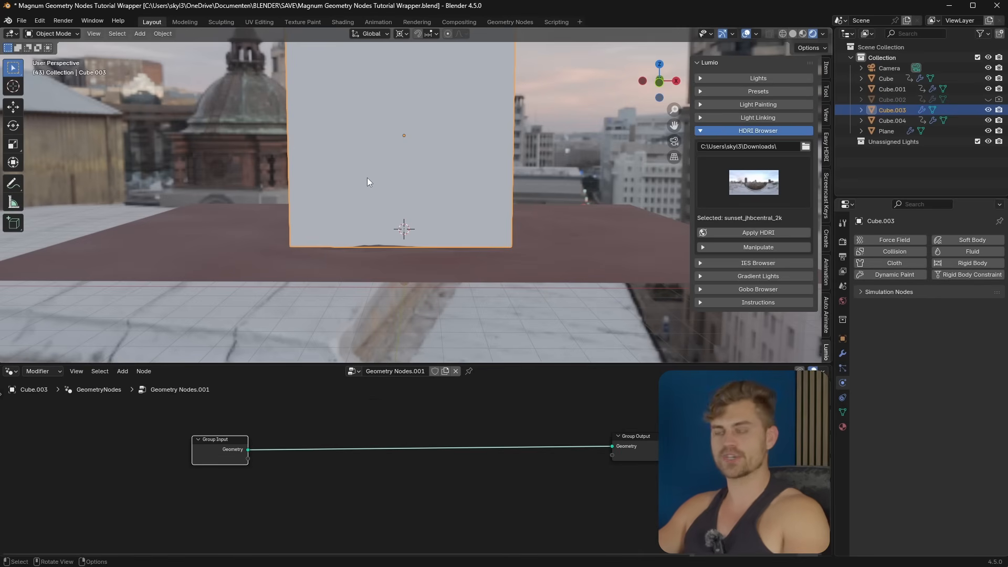
Add a Mesh Boolean node below the geometry link and move the Group Input node further away from it
{"action": "key", "text": "shift+a"}
{"action": "type", "text": "me"}
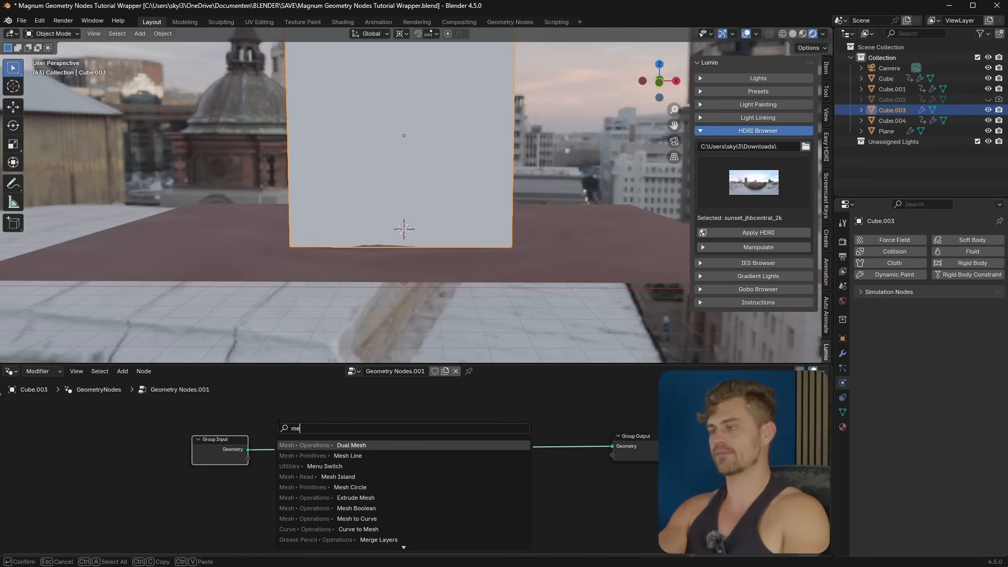
{"action": "type", "text": "sh brboolean mesh"}
{"action": "key", "text": "Return"}
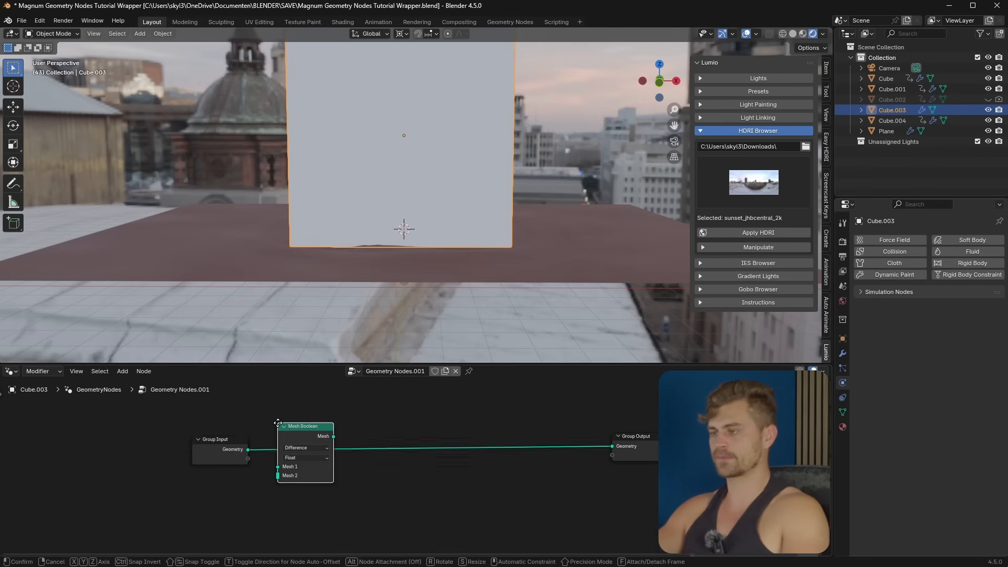
{"action": "left_click", "coordinate": [307, 456]}
{"action": "middle_click_drag", "start_coordinate": [254, 480], "coordinate": [201, 433]}
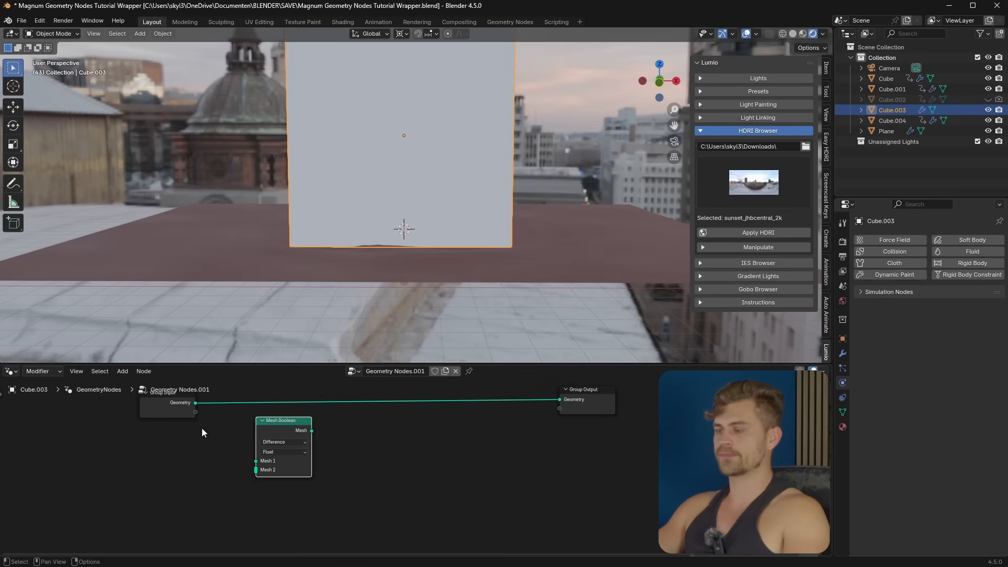
{"action": "scroll", "coordinate": [252, 478], "scroll_direction": "down", "scroll_amount": 1}
{"action": "left_click_drag", "start_coordinate": [206, 423], "coordinate": [143, 420]}
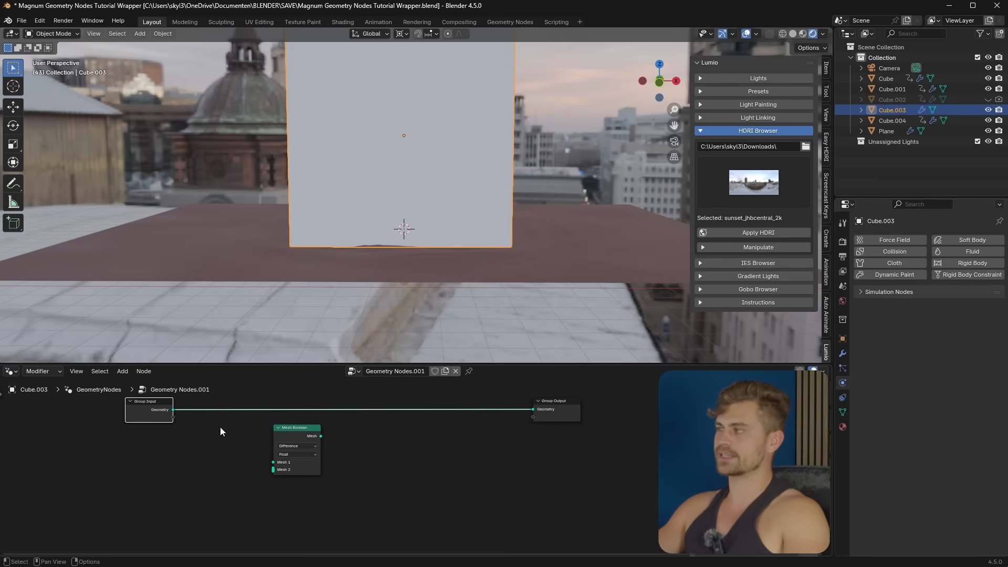
Rename the inner ice cream object Cube.004 as vanilla
{"action": "left_click", "coordinate": [899, 89]}
{"action": "left_click", "coordinate": [901, 121]}
{"action": "double_click", "coordinate": [900, 121]}
{"action": "type", "text": "vanilla"}
{"action": "key", "text": "Return"}
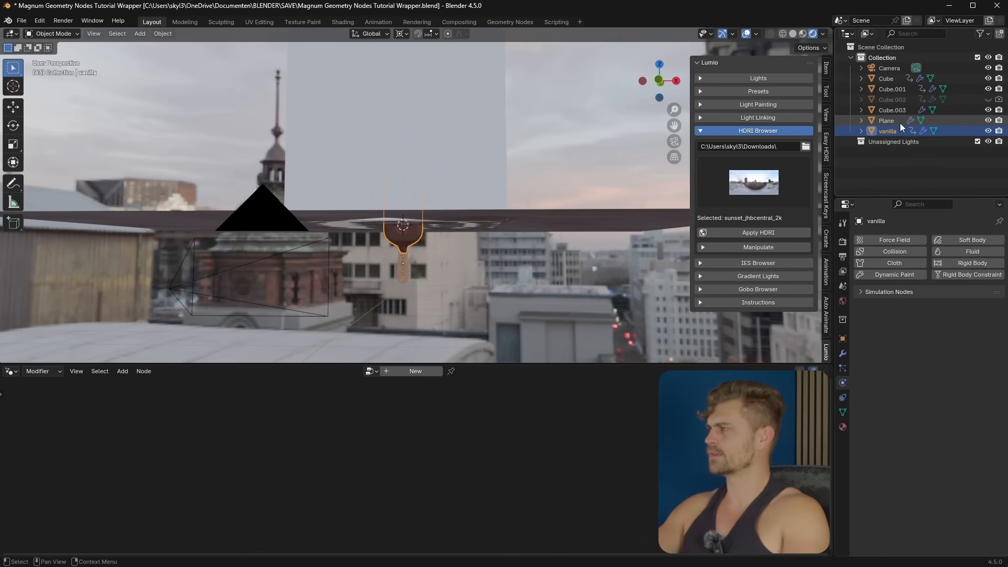
Rename the outer ice cream coating object Cube as choco shell
{"action": "left_click", "coordinate": [418, 231]}
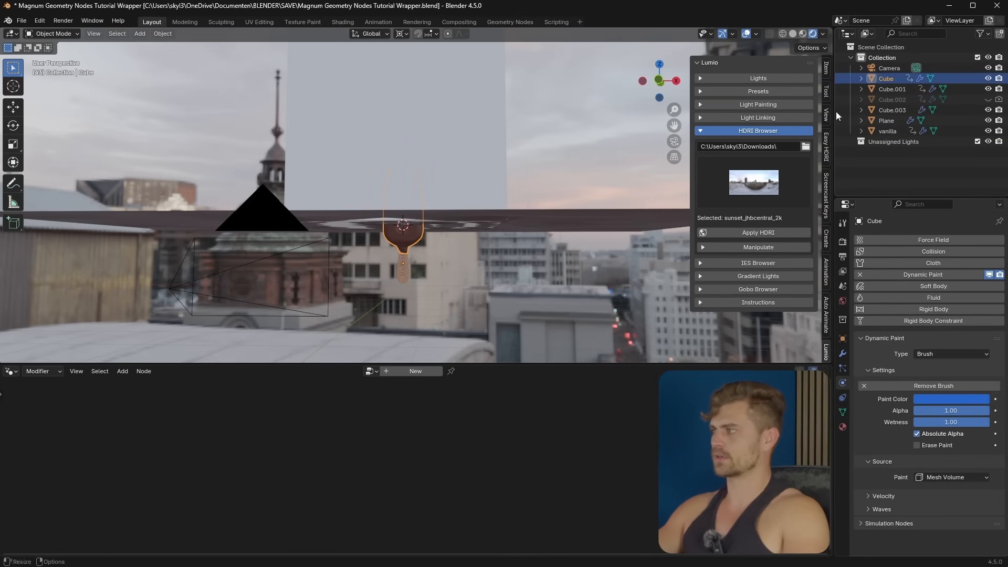
{"action": "double_click", "coordinate": [893, 78]}
{"action": "type", "text": "choco she"}
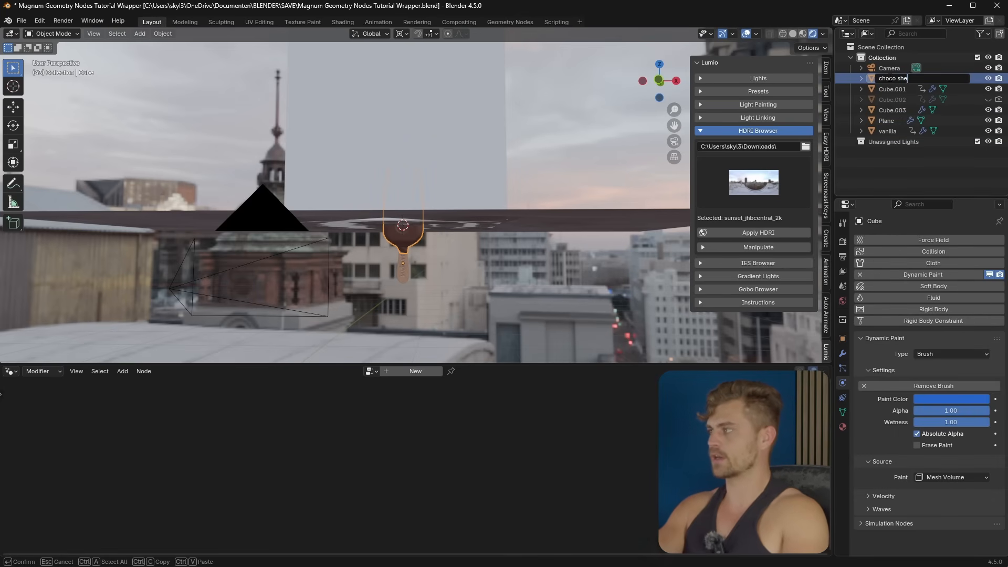
{"action": "type", "text": "ll"}
{"action": "key", "text": "Return"}
Select the large cube and bring the vanilla object into its node tree as a Relative Object Info node
{"action": "left_click", "coordinate": [892, 131]}
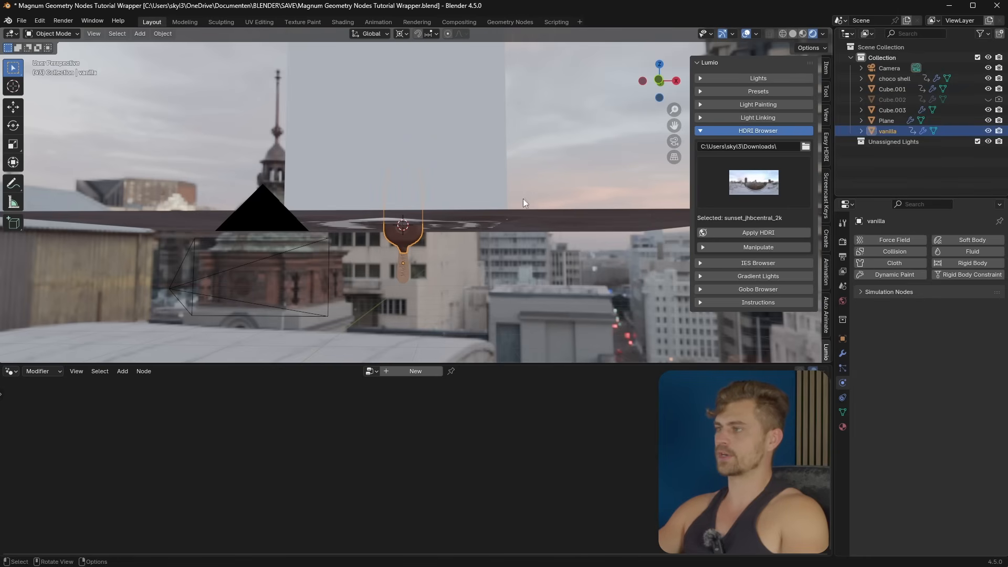
{"action": "middle_click_drag", "start_coordinate": [550, 231], "coordinate": [554, 242]}
{"action": "left_click", "coordinate": [483, 193]}
{"action": "scroll", "coordinate": [483, 193], "scroll_direction": "down", "scroll_amount": 1}
{"action": "left_click_drag", "start_coordinate": [887, 131], "coordinate": [184, 472]}
{"action": "scroll", "coordinate": [205, 465], "scroll_direction": "up", "scroll_amount": 2}
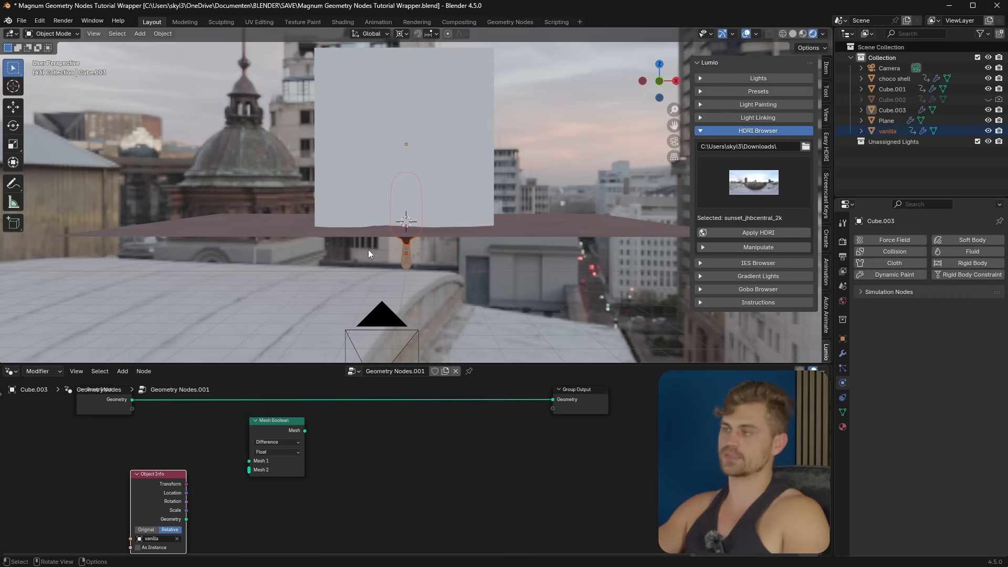
Link the vanilla geometry to the Mesh Boolean's Mesh 1, the Group Input geometry to Mesh 2, and the result to the Group Output
{"action": "left_click_drag", "start_coordinate": [199, 523], "coordinate": [205, 519]}
{"action": "left_click_drag", "start_coordinate": [245, 469], "coordinate": [244, 458]}
{"action": "left_click_drag", "start_coordinate": [141, 401], "coordinate": [249, 471]}
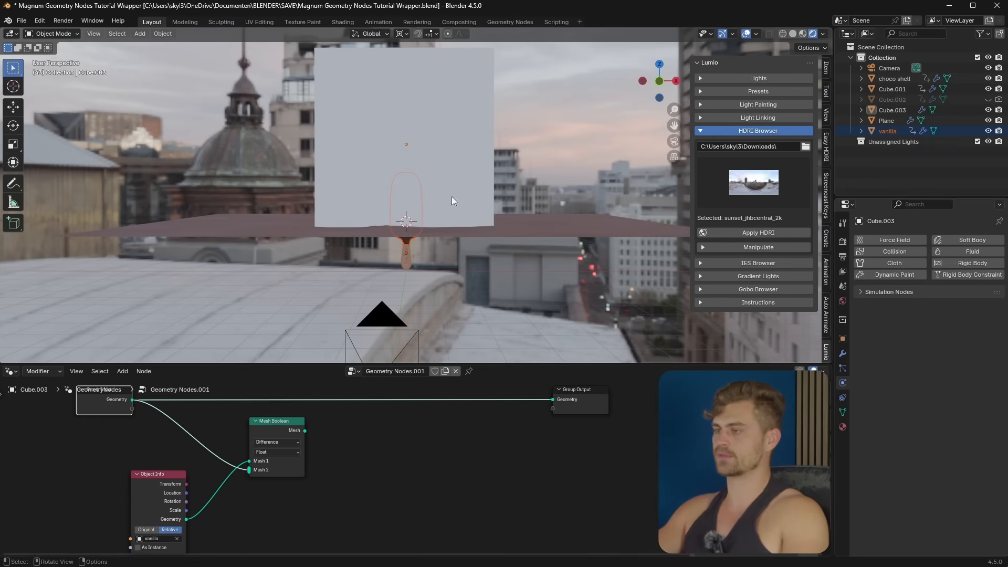
{"action": "left_click_drag", "start_coordinate": [304, 430], "coordinate": [553, 413]}
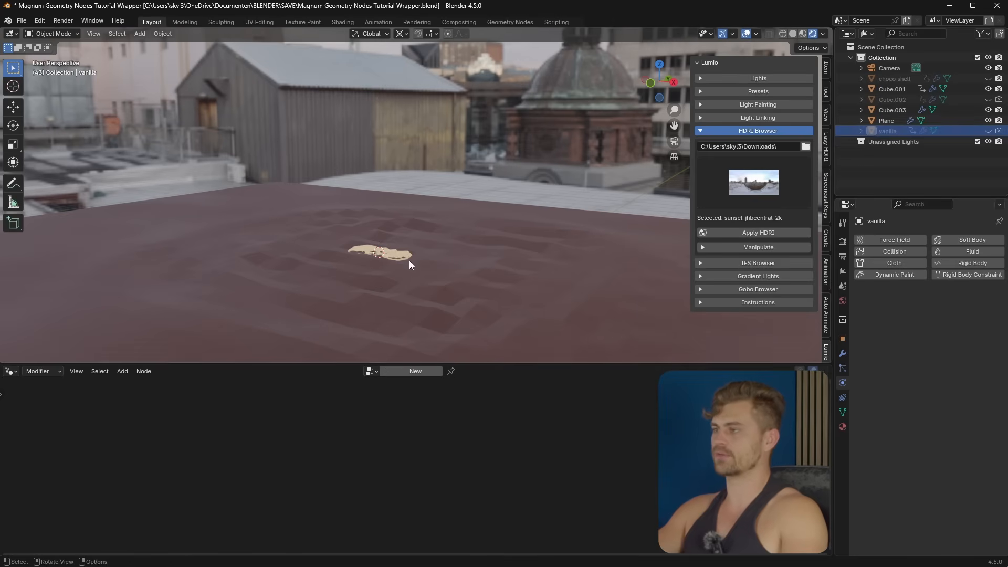
Switch the node area to the Timeline and play the animation from the first frame to check the vanilla cut
{"action": "middle_click_drag", "start_coordinate": [409, 261], "coordinate": [450, 243]}
{"action": "scroll", "coordinate": [453, 242], "scroll_direction": "down", "scroll_amount": 1}
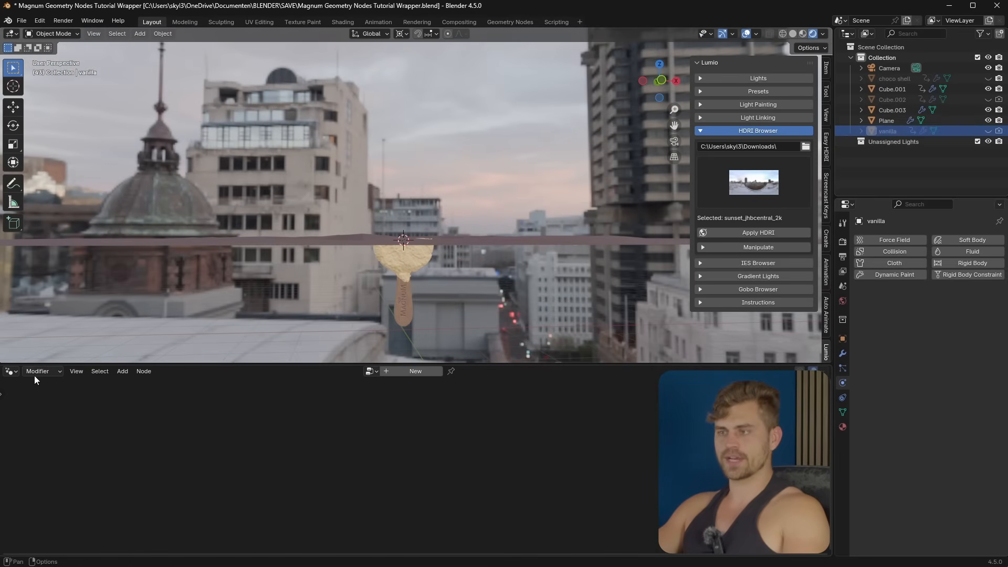
{"action": "left_click", "coordinate": [10, 371]}
{"action": "left_click", "coordinate": [140, 408]}
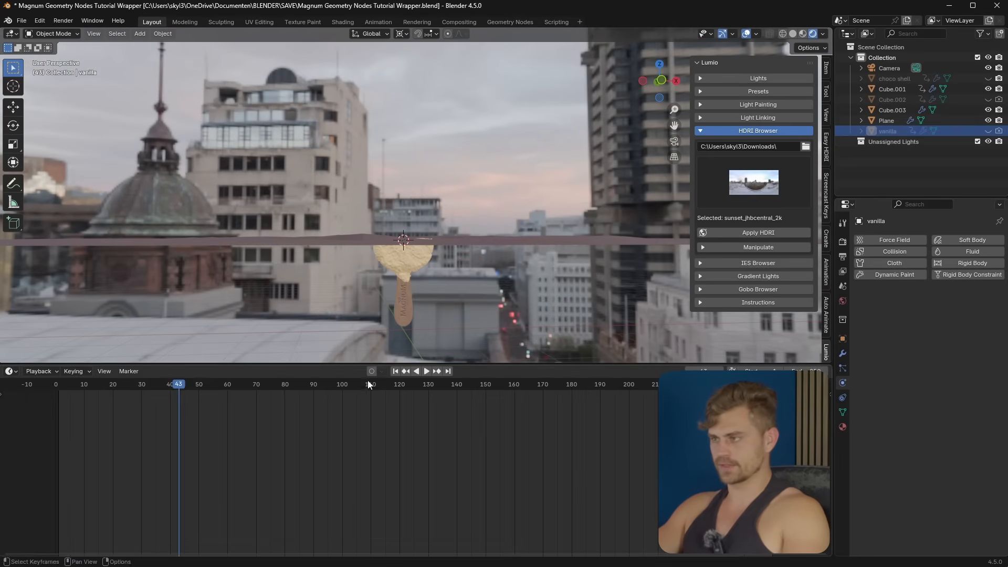
{"action": "left_click", "coordinate": [397, 371]}
{"action": "key", "text": "space"}
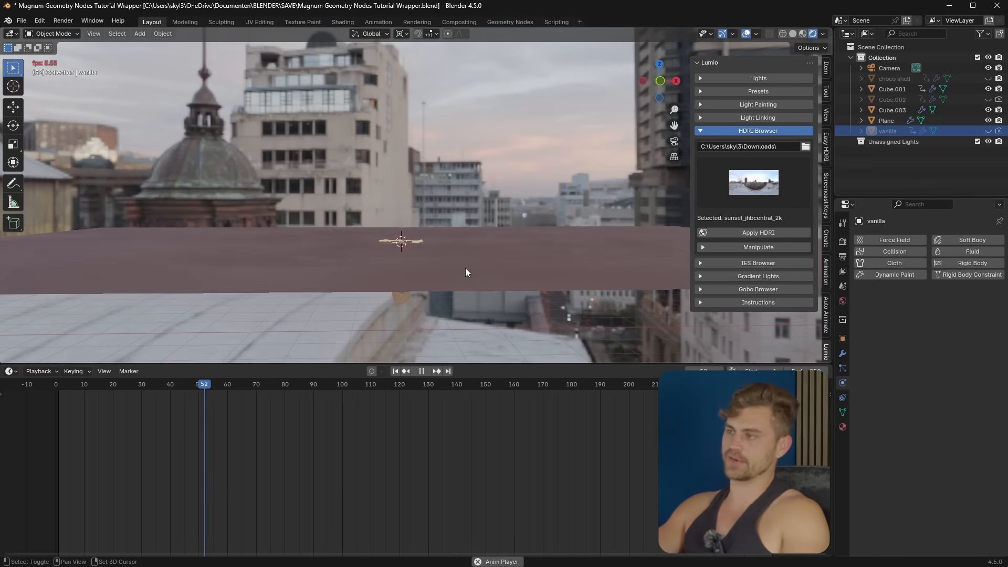
{"action": "key", "text": "space"}
Return the lower area to the Geometry Node Editor and show the whole node tree of Cube.003
{"action": "left_click", "coordinate": [10, 371]}
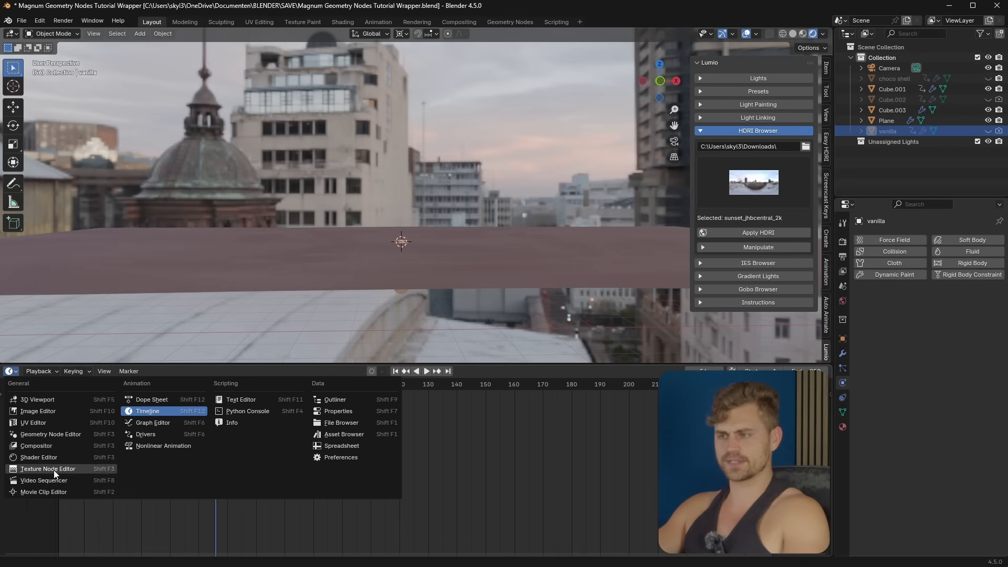
{"action": "left_click", "coordinate": [50, 434]}
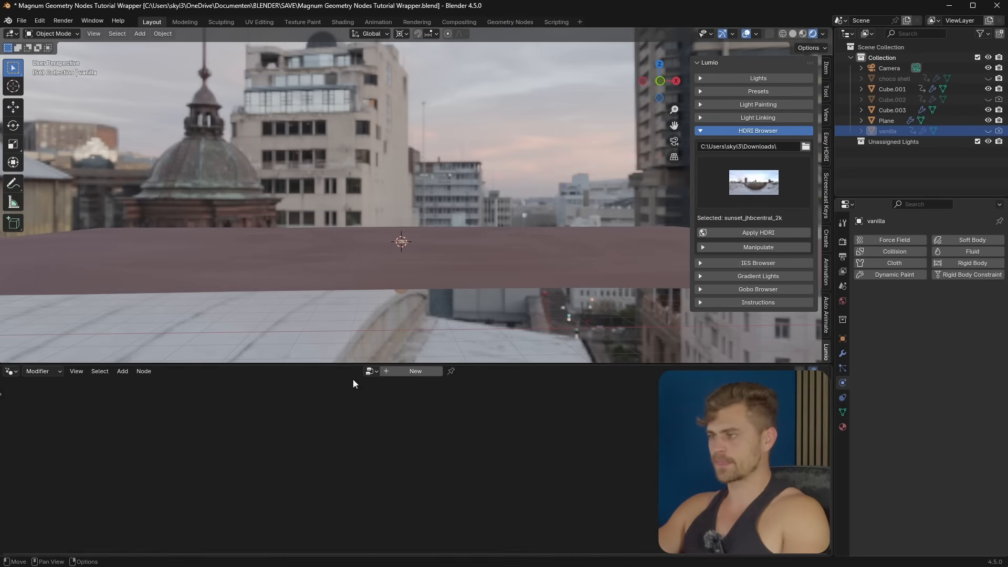
{"action": "left_click", "coordinate": [894, 109]}
{"action": "key", "text": "Home"}
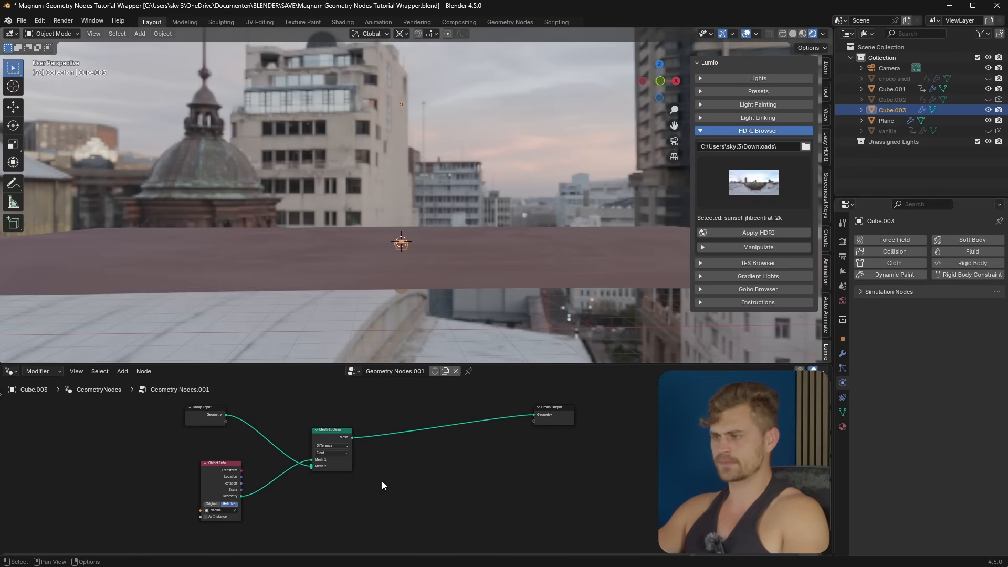
Duplicate the Mesh Boolean node, place the copy below the original and link the Group Input geometry to its Mesh 2
{"action": "left_click", "coordinate": [313, 440]}
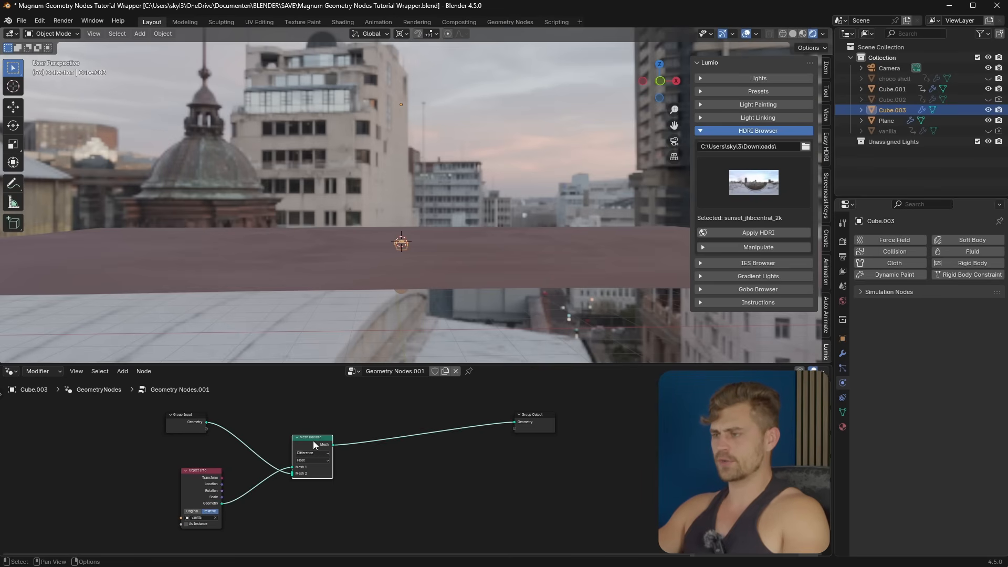
{"action": "key", "text": "shift+d"}
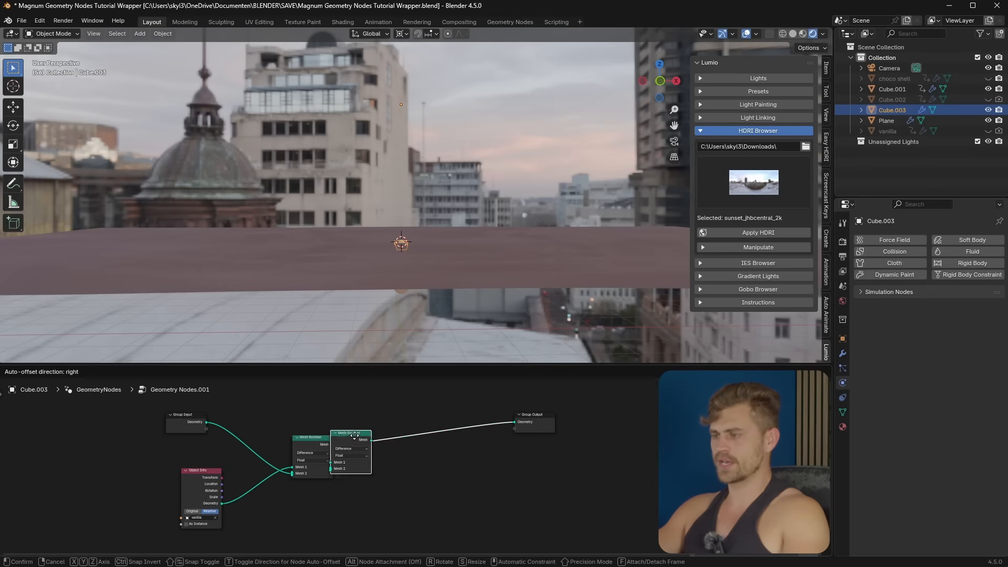
{"action": "left_click", "coordinate": [429, 479]}
{"action": "left_click_drag", "start_coordinate": [243, 429], "coordinate": [338, 503]}
Insert a Join Geometry node before the Group Output and connect the duplicated Mesh Boolean to it
{"action": "key", "text": "shift+a"}
{"action": "type", "text": "join"}
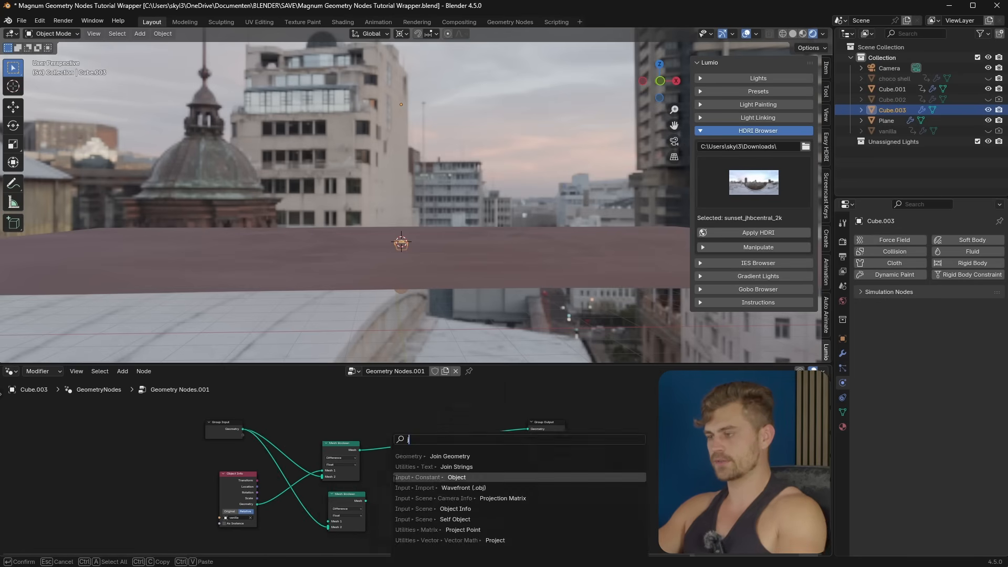
{"action": "left_click", "coordinate": [458, 456]}
{"action": "left_click", "coordinate": [479, 467]}
{"action": "left_click_drag", "start_coordinate": [366, 502], "coordinate": [464, 467]}
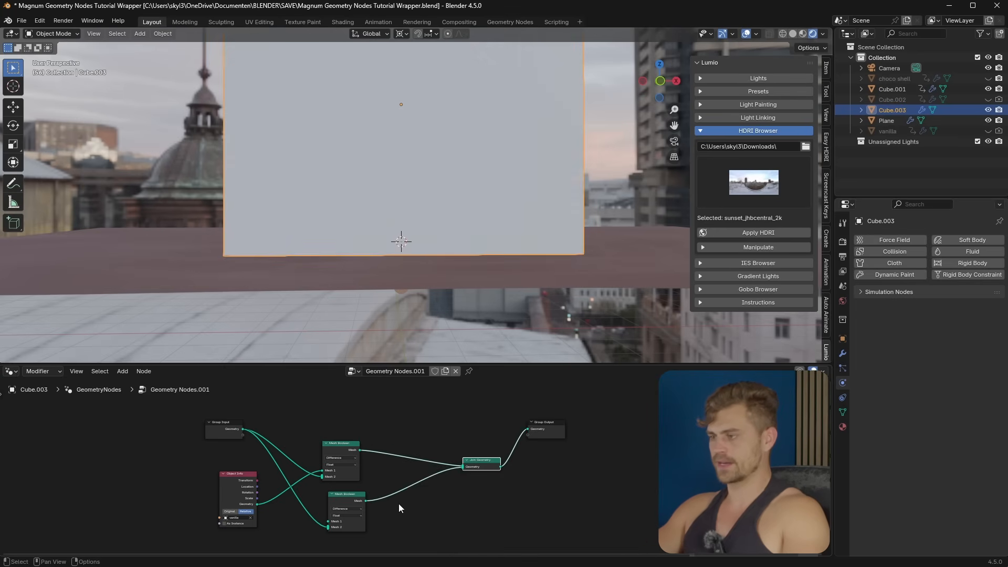
Add choco shell to Cube.003's tree as a Relative Object Info node, link its geometry to the second boolean's Mesh 1, and hide the original shell
{"action": "scroll", "coordinate": [418, 493], "scroll_direction": "up", "scroll_amount": 4}
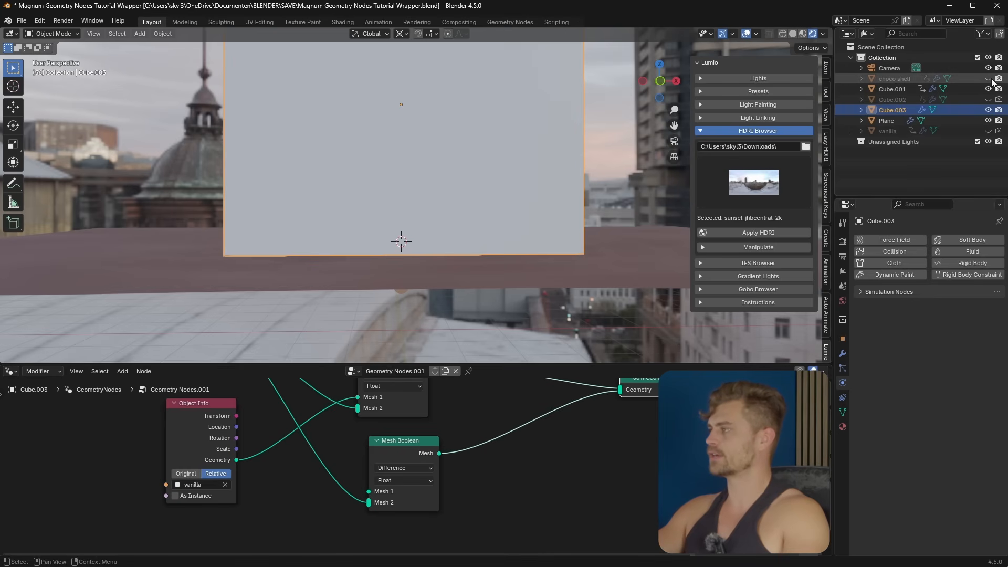
{"action": "left_click", "coordinate": [904, 78]}
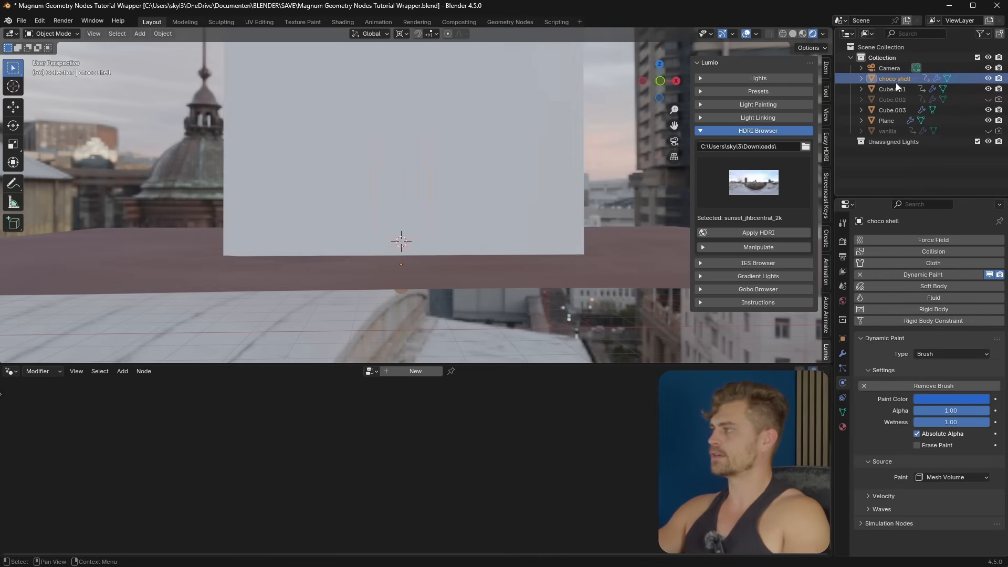
{"action": "left_click", "coordinate": [909, 109]}
{"action": "left_click_drag", "start_coordinate": [906, 77], "coordinate": [260, 502]}
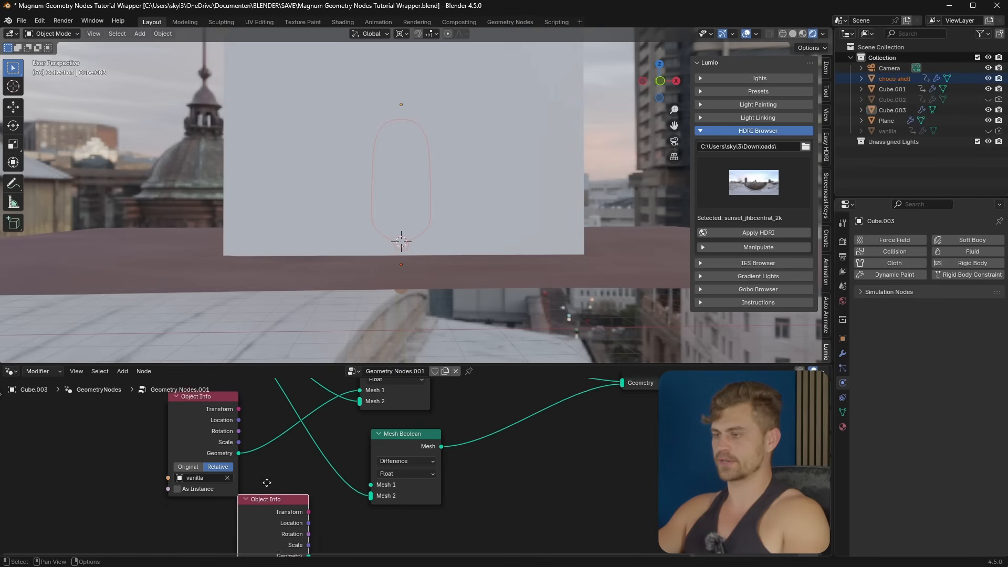
{"action": "left_click_drag", "start_coordinate": [325, 518], "coordinate": [388, 445]}
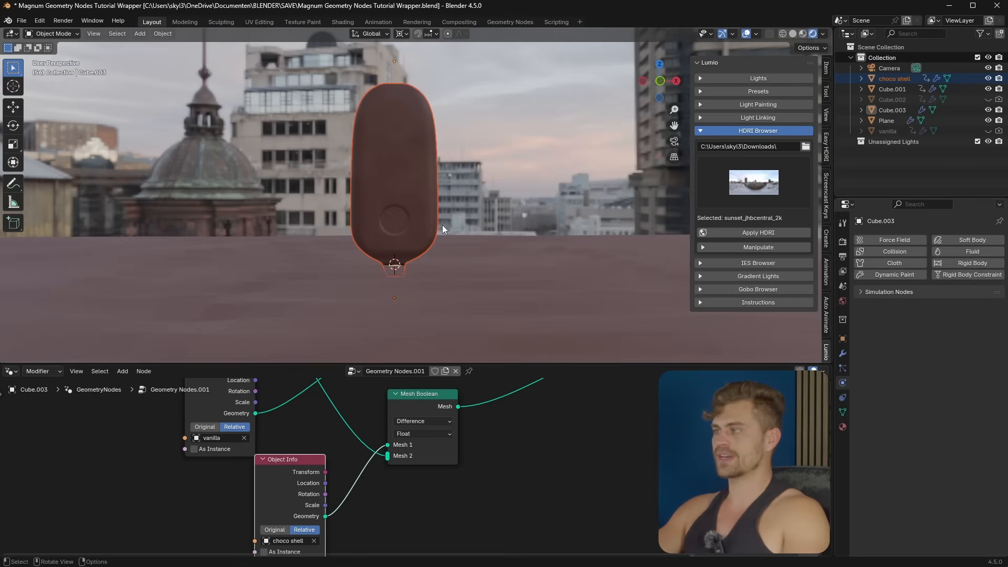
{"action": "left_click", "coordinate": [989, 78]}
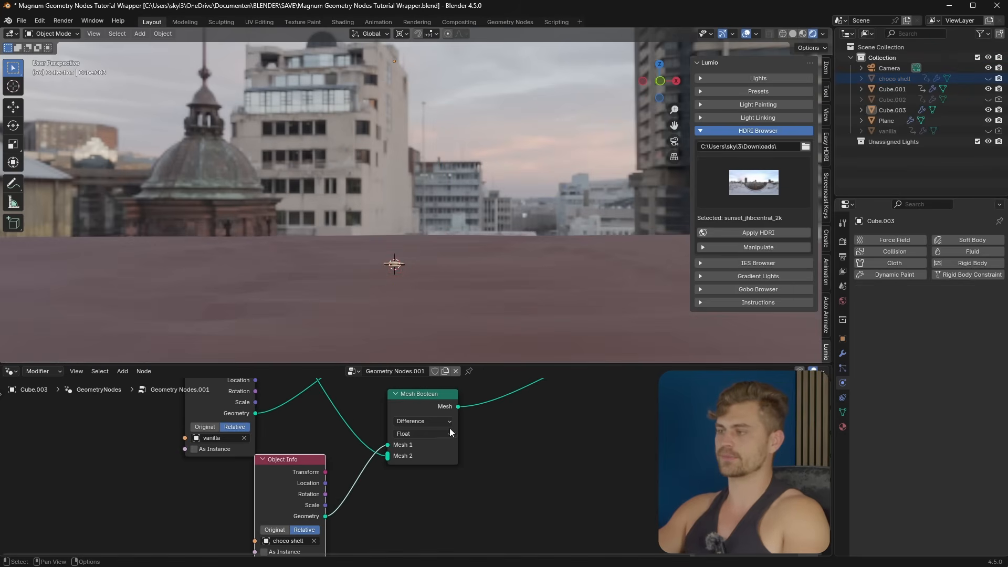
Set the second Mesh Boolean to Intersect and reconnect the choco shell geometry to its Mesh input
{"action": "left_click", "coordinate": [432, 423]}
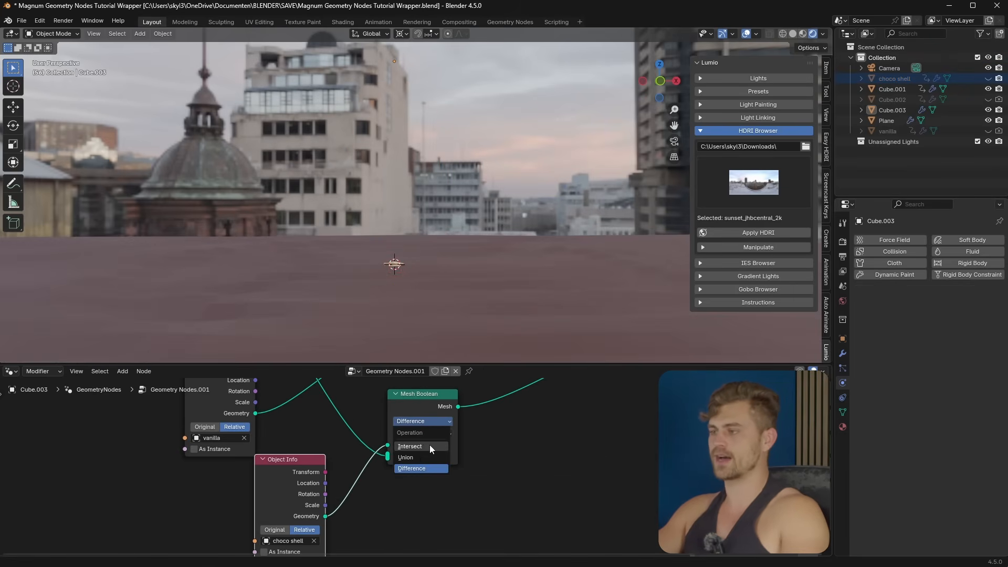
{"action": "left_click", "coordinate": [423, 446]}
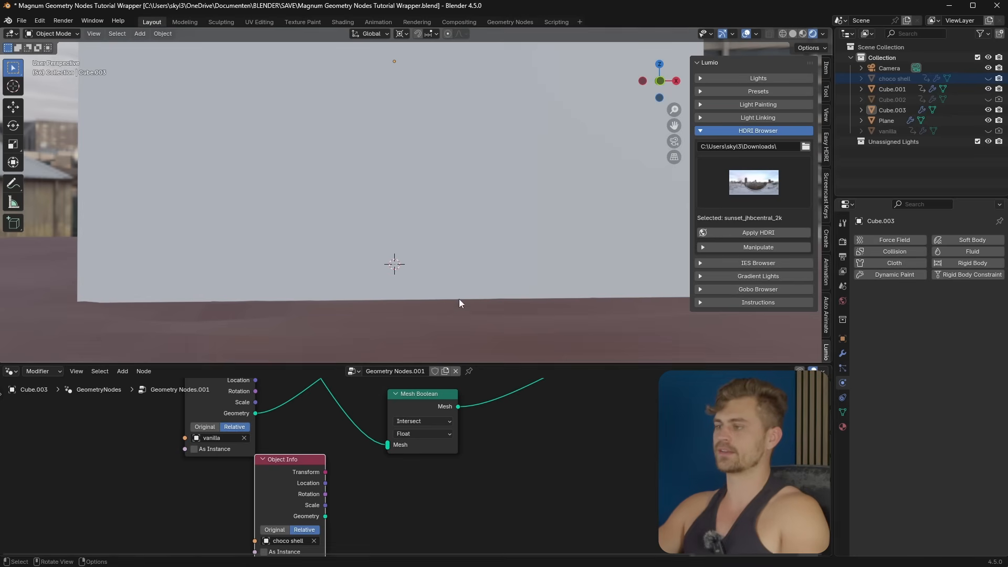
{"action": "left_click_drag", "start_coordinate": [329, 518], "coordinate": [388, 453]}
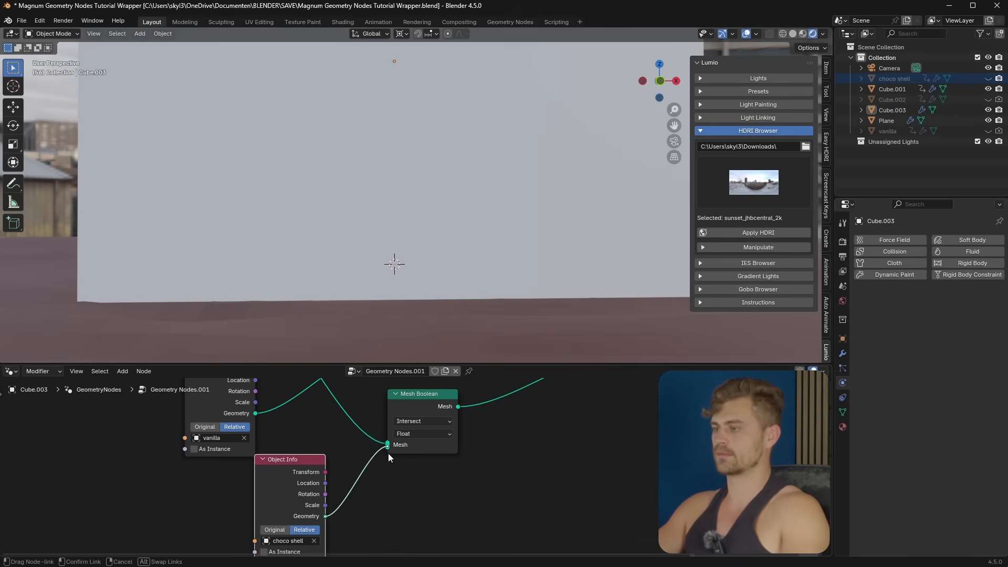
{"action": "scroll", "coordinate": [419, 306], "scroll_direction": "down", "scroll_amount": 4}
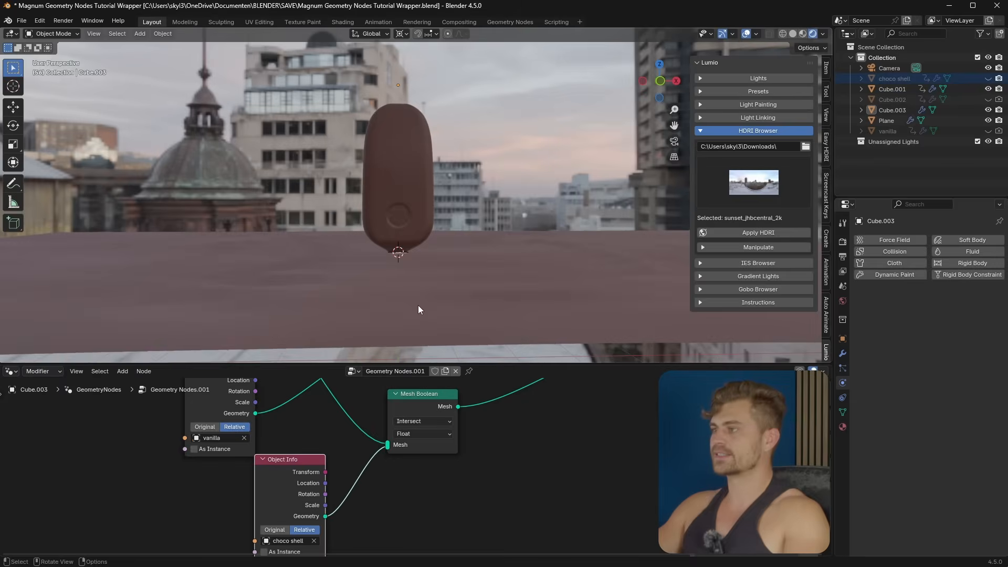
{"action": "middle_click_drag", "start_coordinate": [425, 312], "coordinate": [435, 300]}
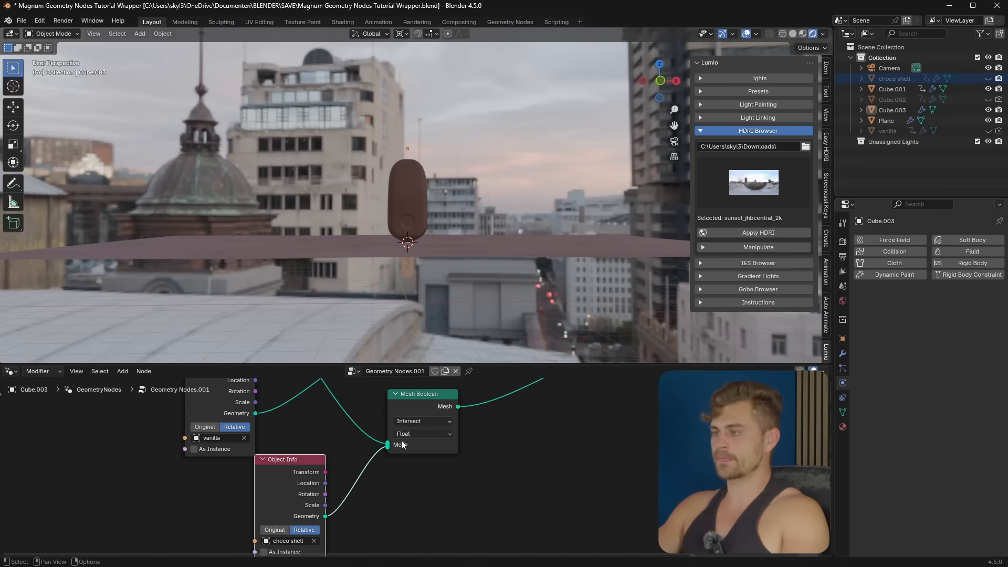
Switch the node area to the Timeline and scrub back to the start of the animation
{"action": "left_click", "coordinate": [10, 371]}
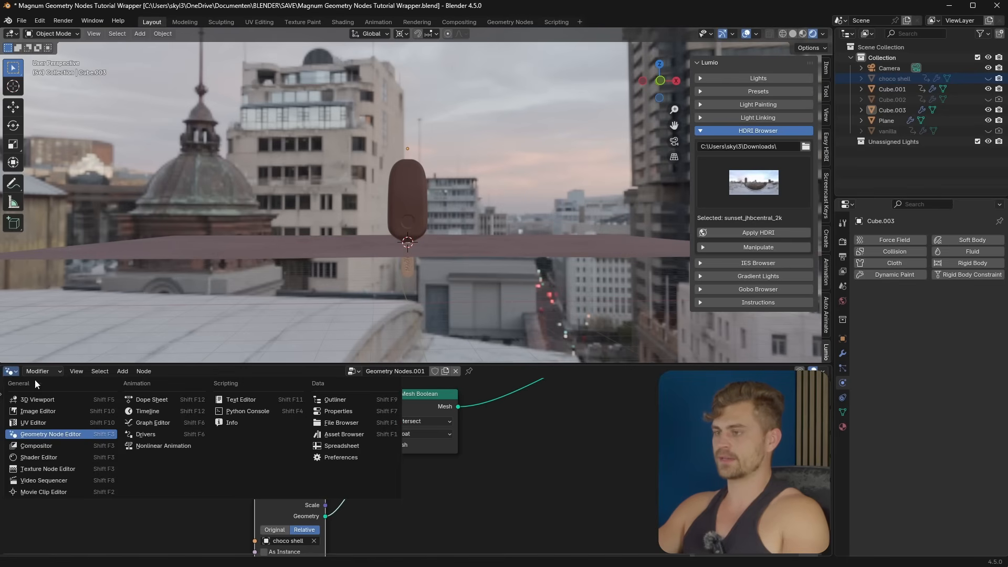
{"action": "left_click", "coordinate": [157, 411]}
{"action": "left_click_drag", "start_coordinate": [187, 386], "coordinate": [59, 398]}
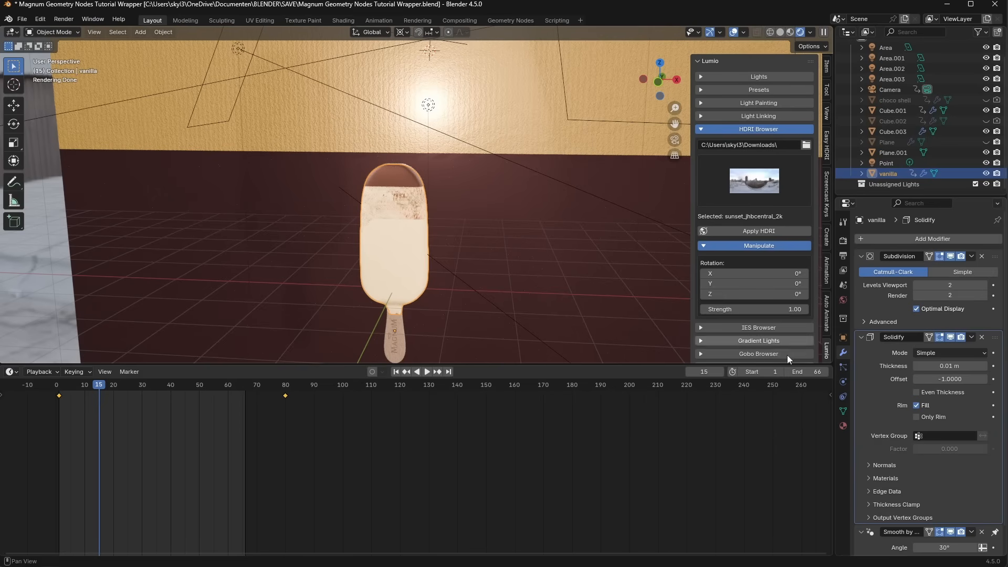
Disable the vanilla object's Solidify modifier in the viewport and hide the object from both the viewport and renders
{"action": "left_click", "coordinate": [951, 337]}
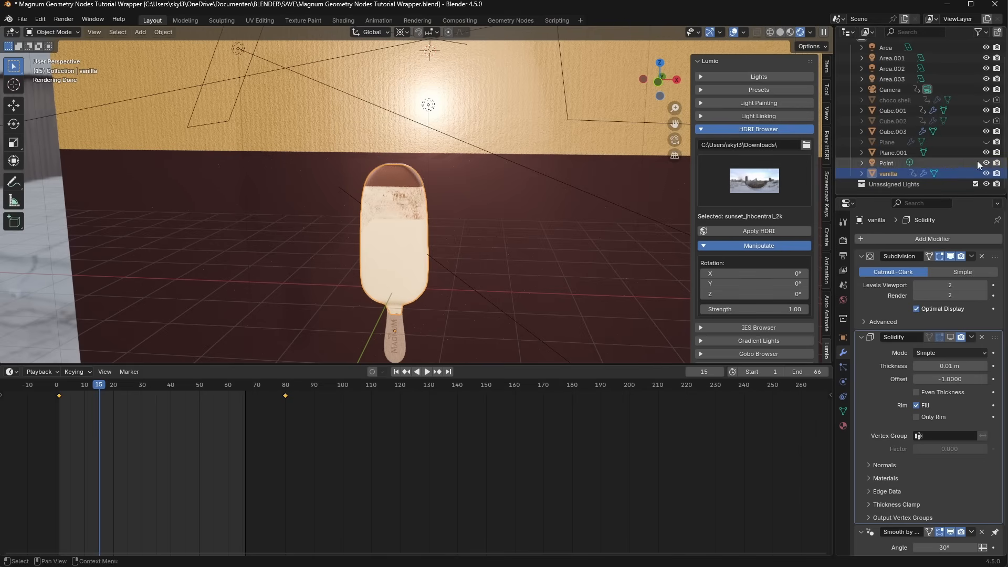
{"action": "left_click", "coordinate": [997, 174]}
{"action": "left_click", "coordinate": [987, 174]}
Render frame 27, inspect the ice cream up close around the chocolate surface, and close the render
{"action": "left_click", "coordinate": [63, 19]}
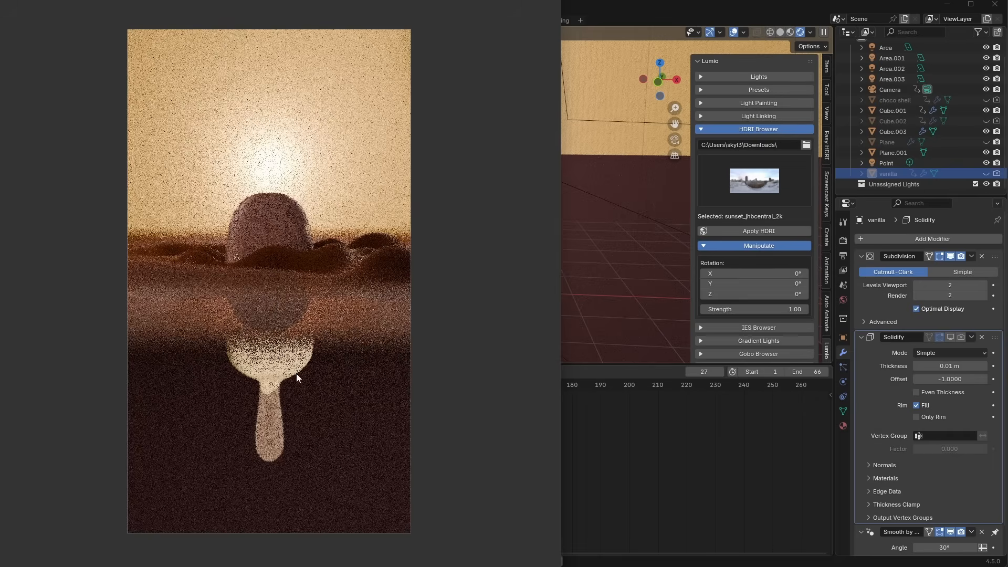
{"action": "scroll", "coordinate": [301, 371], "scroll_direction": "up", "scroll_amount": 7}
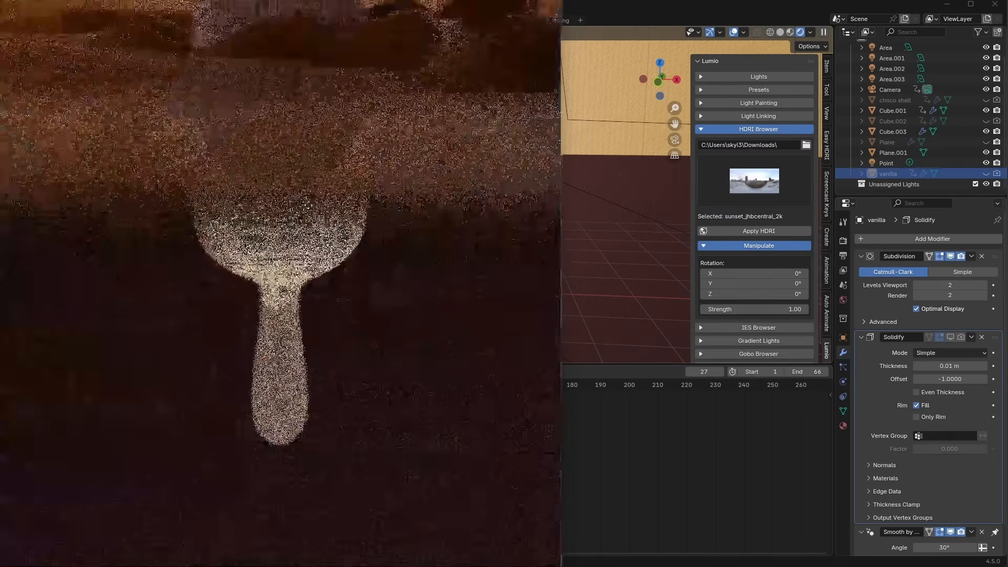
{"action": "scroll", "coordinate": [217, 239], "scroll_direction": "down", "scroll_amount": 2}
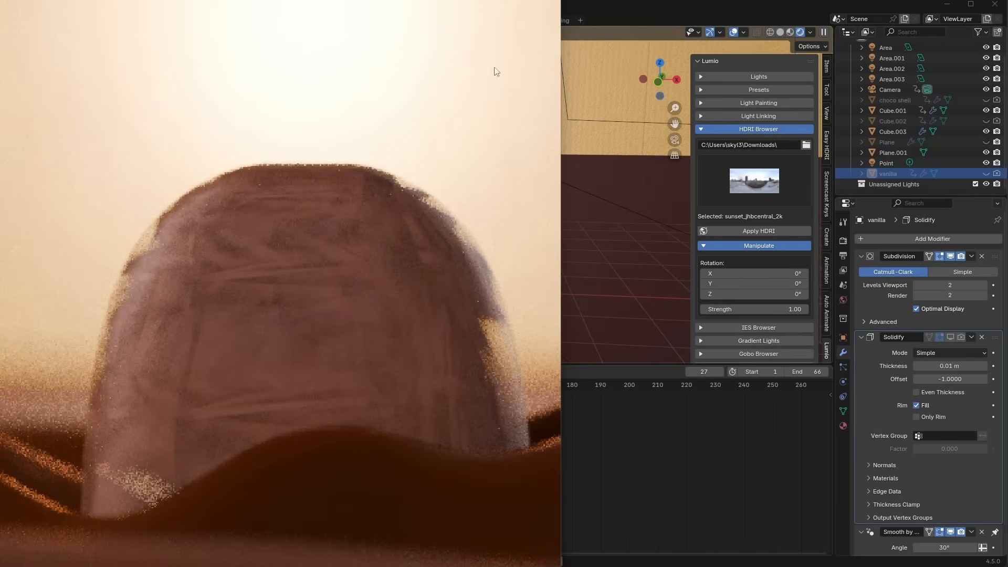
{"action": "key", "text": "Escape"}
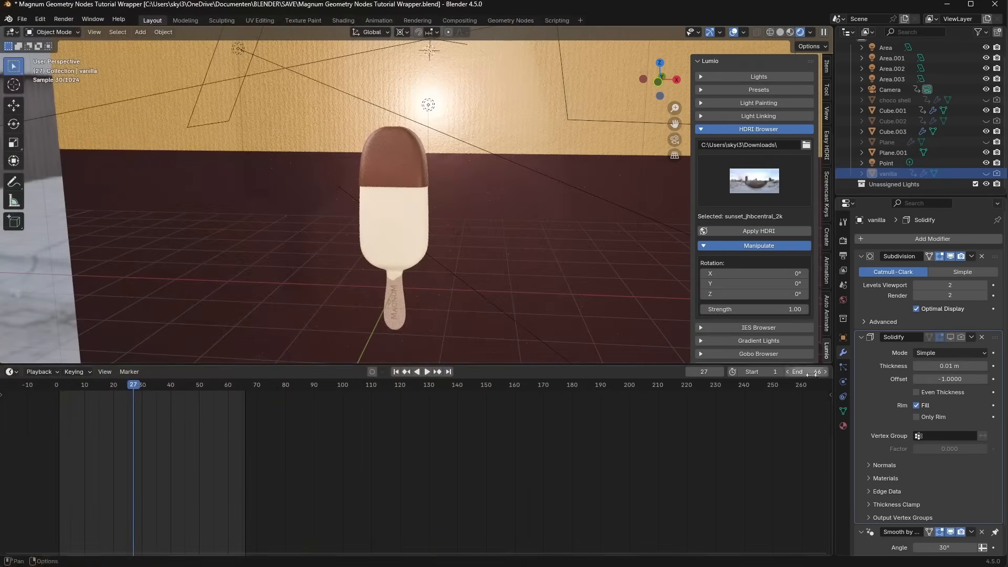
Unhide the vanilla object in the viewport, select it, and try moving it to examine how the ice cream parts separate
{"action": "left_click", "coordinate": [986, 173]}
{"action": "left_click", "coordinate": [903, 173]}
{"action": "scroll", "coordinate": [484, 256], "scroll_direction": "up", "scroll_amount": 2}
{"action": "scroll", "coordinate": [401, 218], "scroll_direction": "down", "scroll_amount": 2}
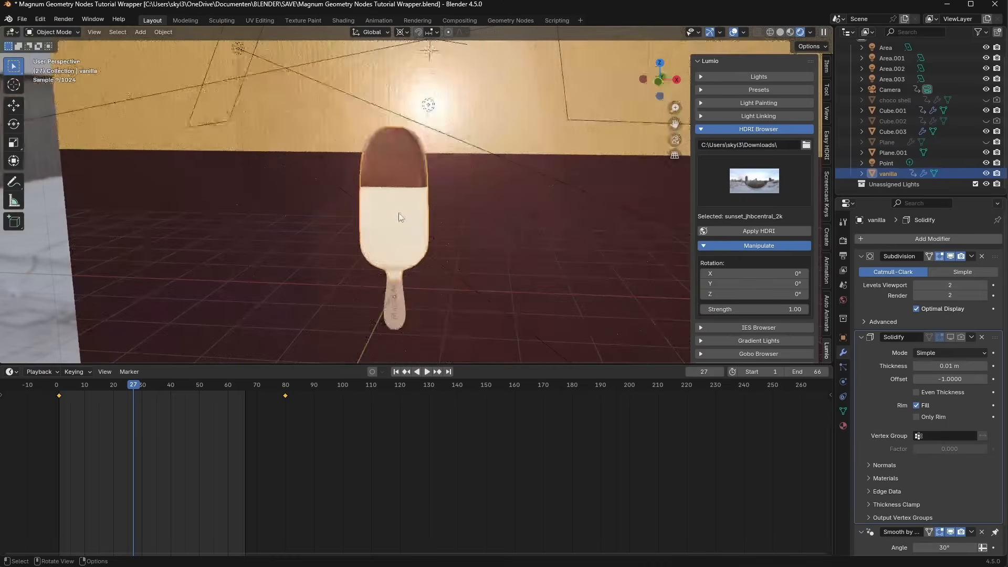
{"action": "key", "text": "g"}
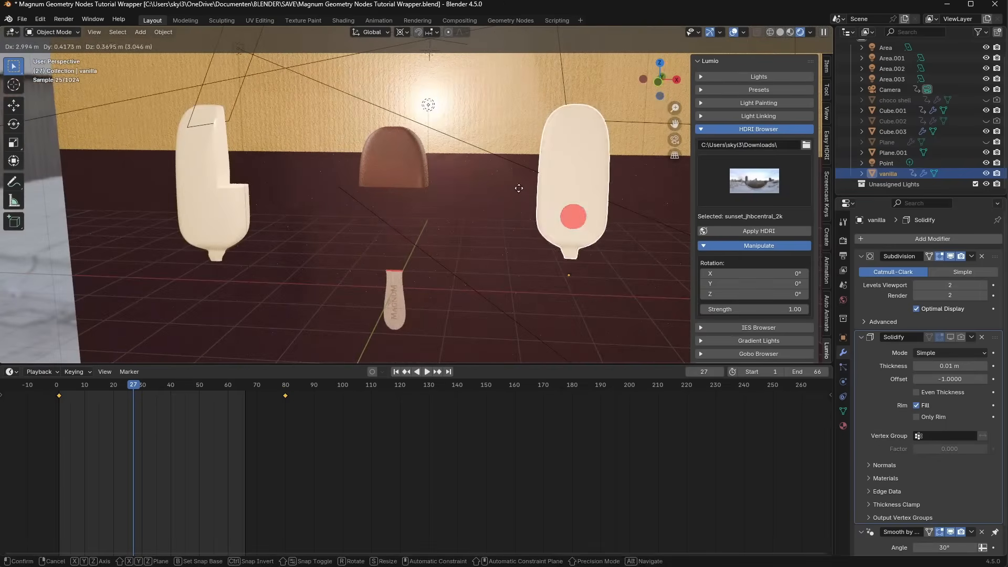
{"action": "right_click", "coordinate": [508, 194]}
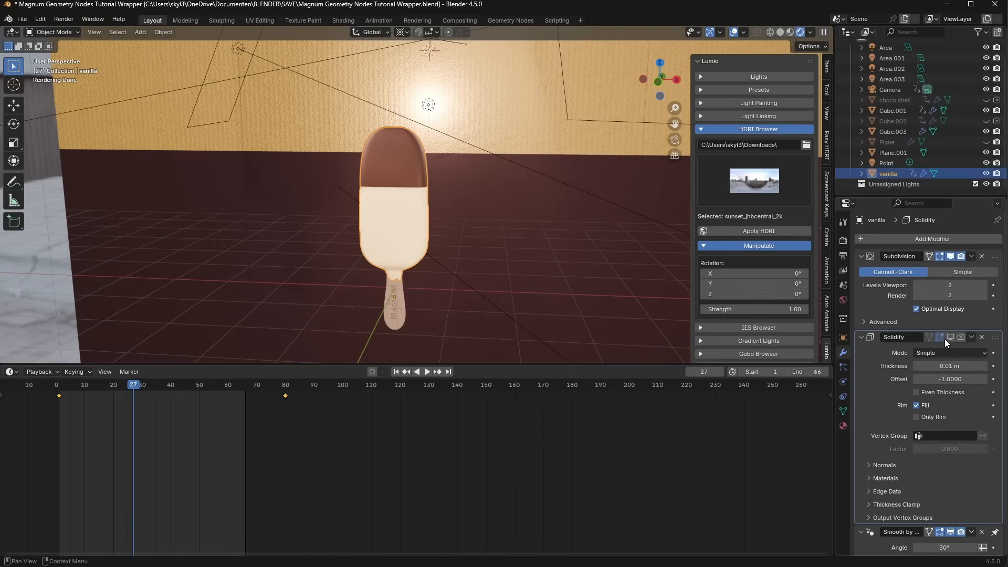
Enable the vanilla object's Solidify modifier in the viewport and render the current frame, fitting the whole image in view
{"action": "left_click", "coordinate": [950, 337]}
{"action": "left_click", "coordinate": [64, 19]}
{"action": "left_click", "coordinate": [97, 31]}
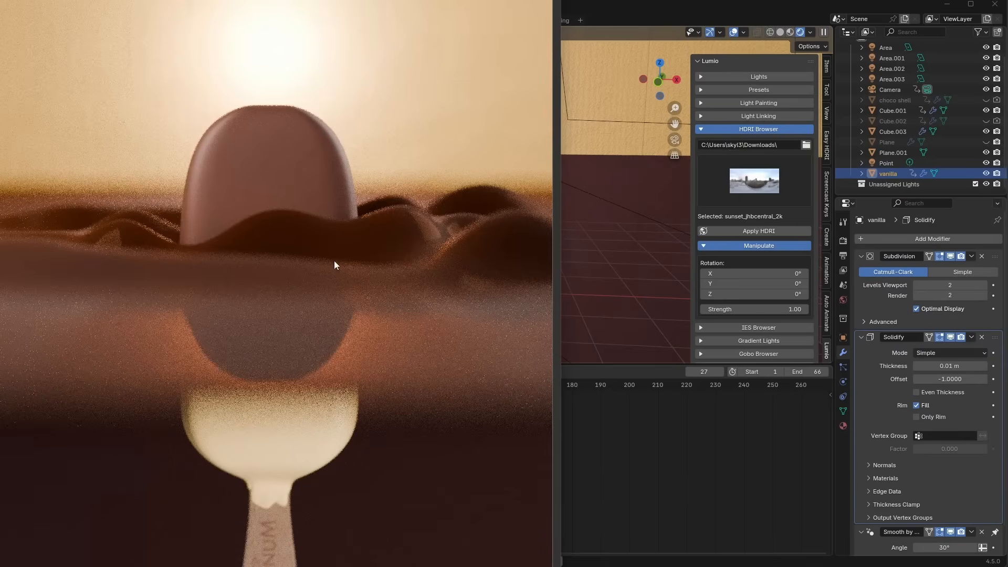
{"action": "key", "text": "Home"}
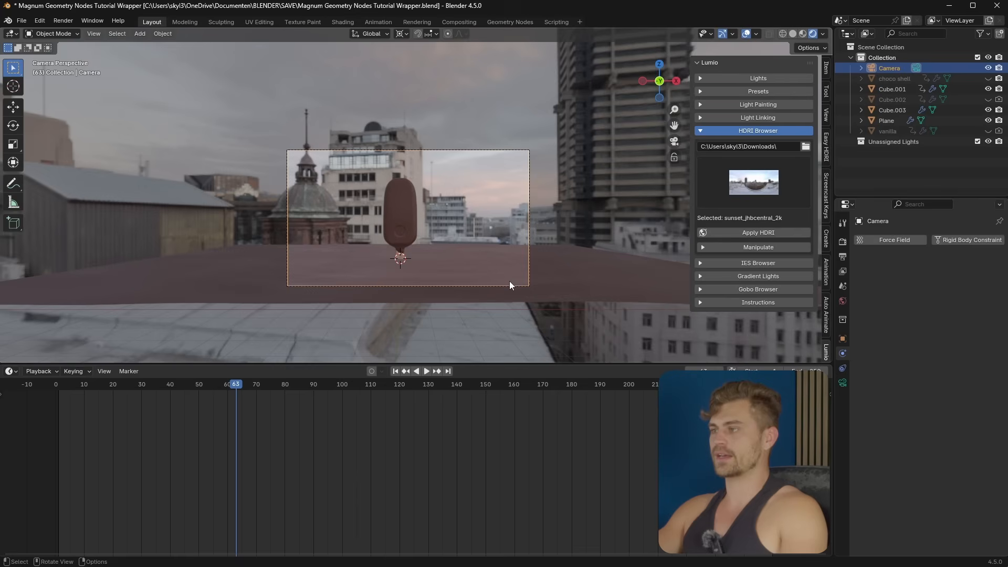
Pull the chocolate plane's mesh up about 0.18 m along global Z in edit mode to give the surface thickness
{"action": "scroll", "coordinate": [508, 272], "scroll_direction": "up", "scroll_amount": 2}
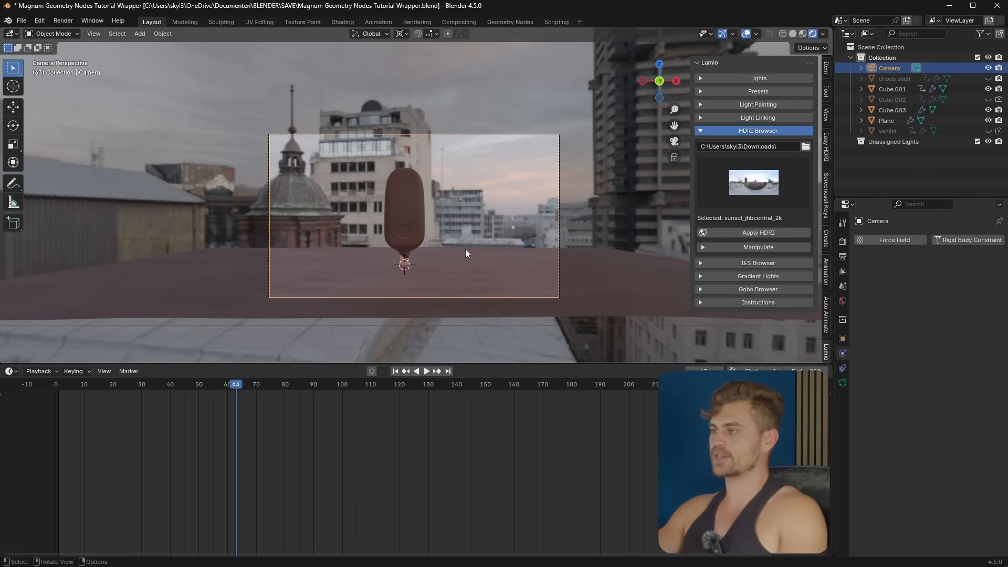
{"action": "left_click", "coordinate": [592, 243]}
{"action": "middle_click_drag", "start_coordinate": [592, 243], "coordinate": [512, 273]}
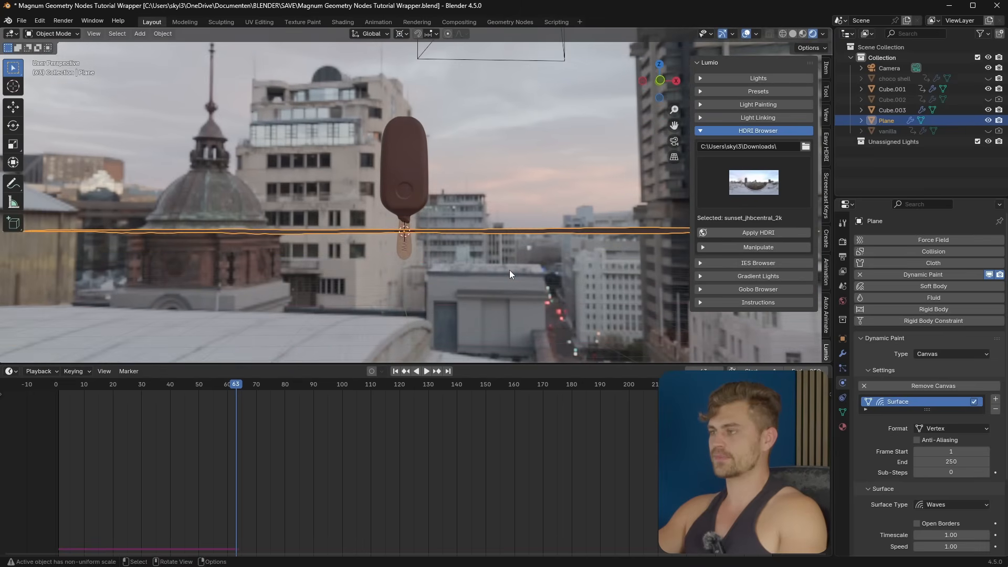
{"action": "key", "text": "Tab"}
{"action": "key", "text": "g"}
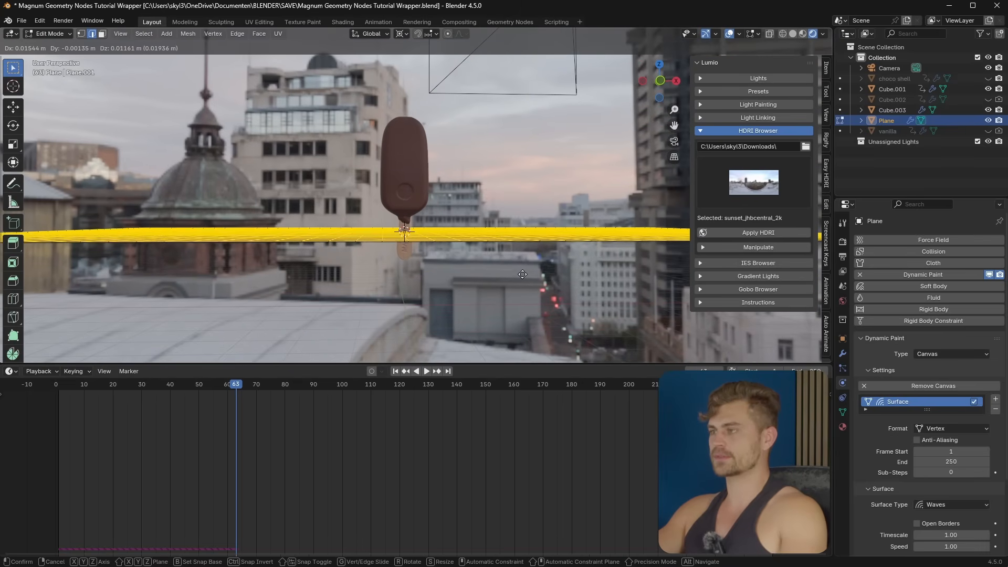
{"action": "key", "text": "z"}
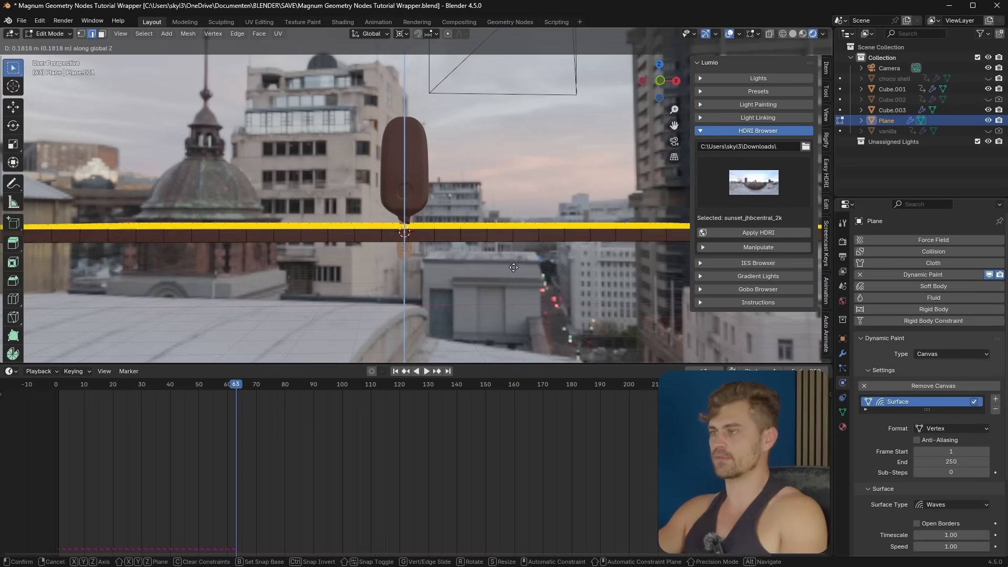
{"action": "left_click", "coordinate": [511, 268]}
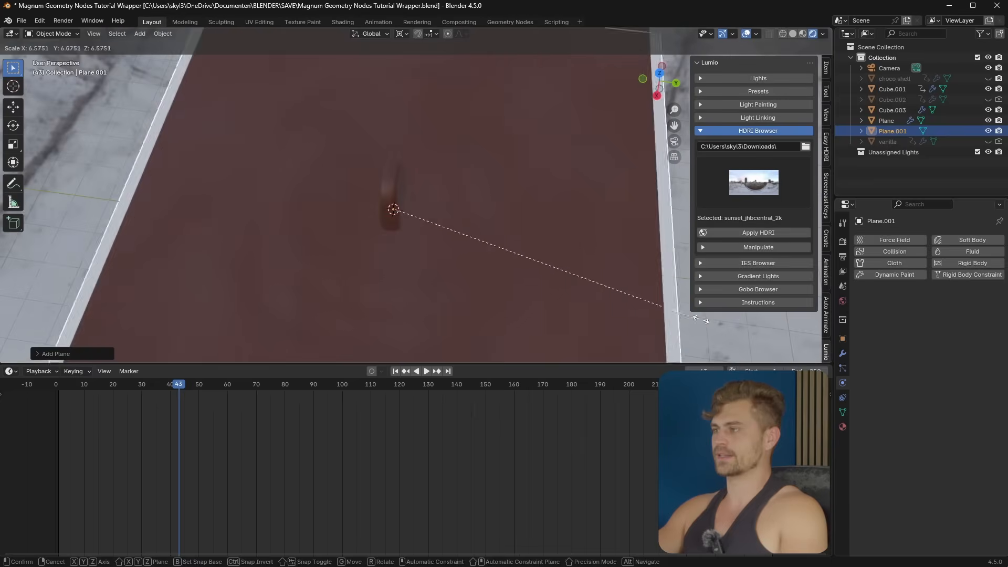
Add a new plane scaled up about 6.6 times and rotate it 90° around X to stand as a backdrop
{"action": "scroll", "coordinate": [594, 261], "scroll_direction": "down", "scroll_amount": 4}
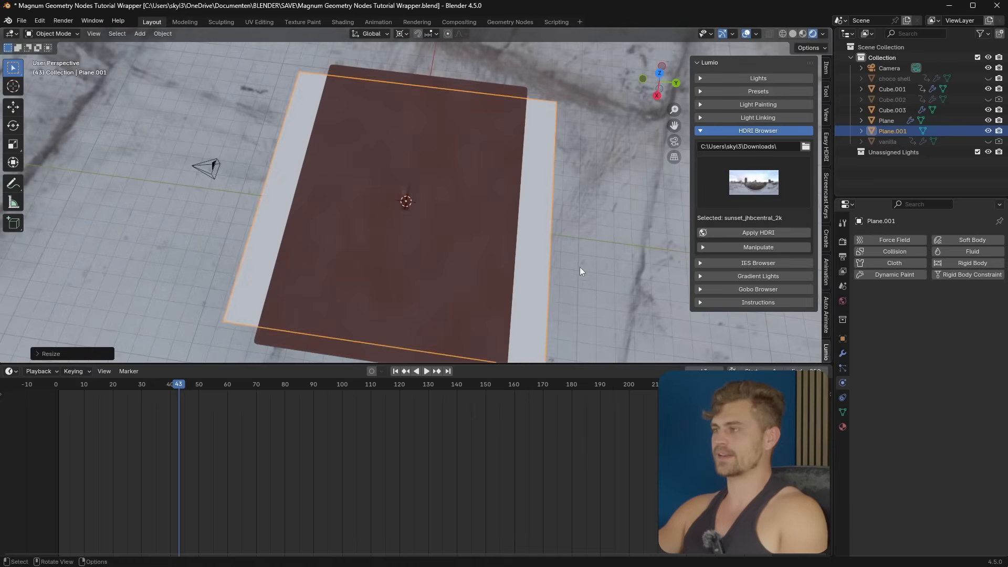
{"action": "type", "text": "rx90"}
{"action": "key", "text": "Return"}
Move the upright backdrop plane along Y behind the ice cream and scale it up
{"action": "key", "text": "g"}
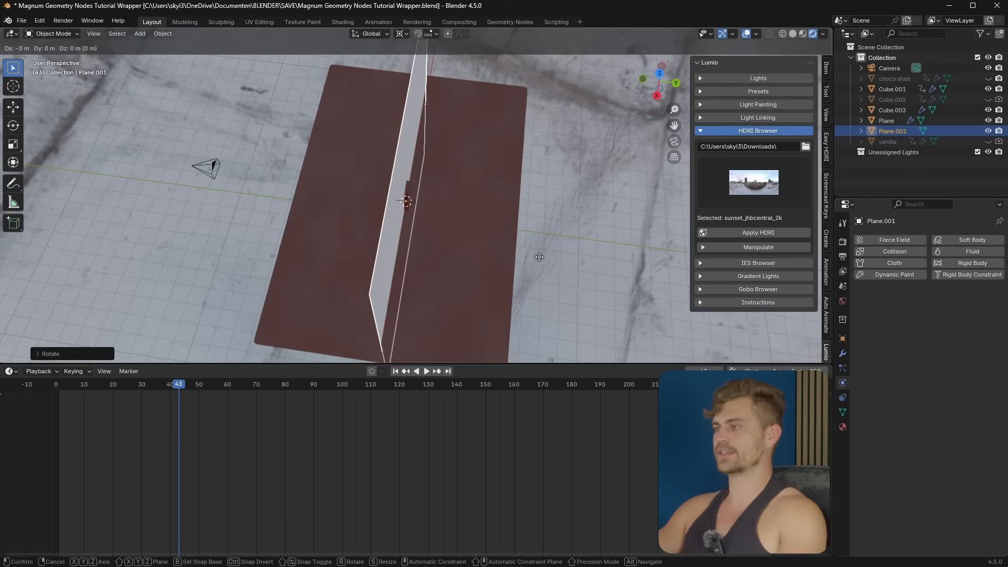
{"action": "key", "text": "y"}
{"action": "left_click", "coordinate": [501, 268]}
{"action": "middle_click_drag", "start_coordinate": [501, 267], "coordinate": [563, 213]}
{"action": "key", "text": "s"}
{"action": "left_click", "coordinate": [618, 229]}
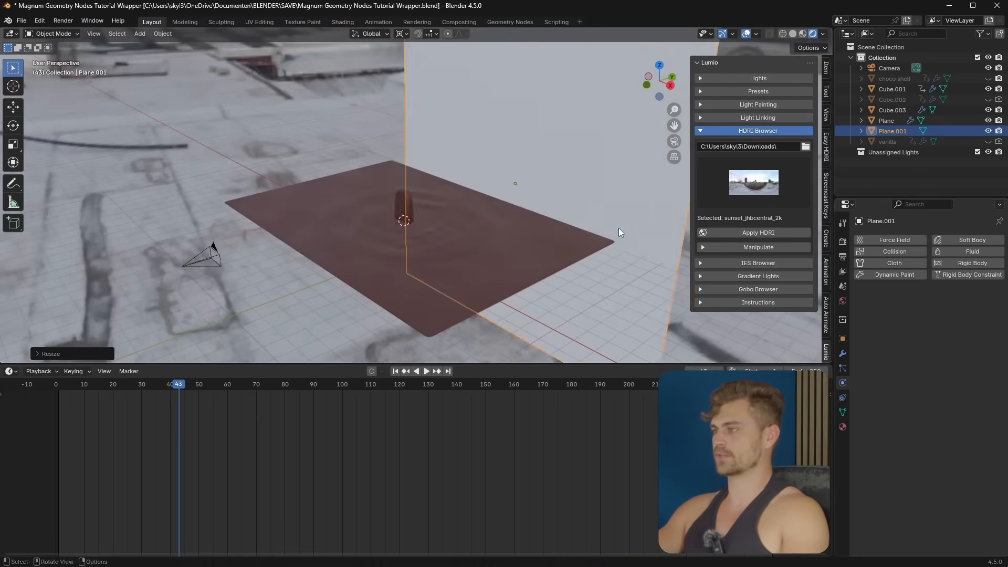
{"action": "key", "text": "g"}
{"action": "key", "text": "y"}
{"action": "left_click", "coordinate": [572, 232]}
{"action": "middle_click_drag", "start_coordinate": [572, 232], "coordinate": [567, 268]}
Switch the timeline area to the Shader Editor and give the backdrop a new material with dark brown base color #401A16
{"action": "left_click", "coordinate": [11, 371]}
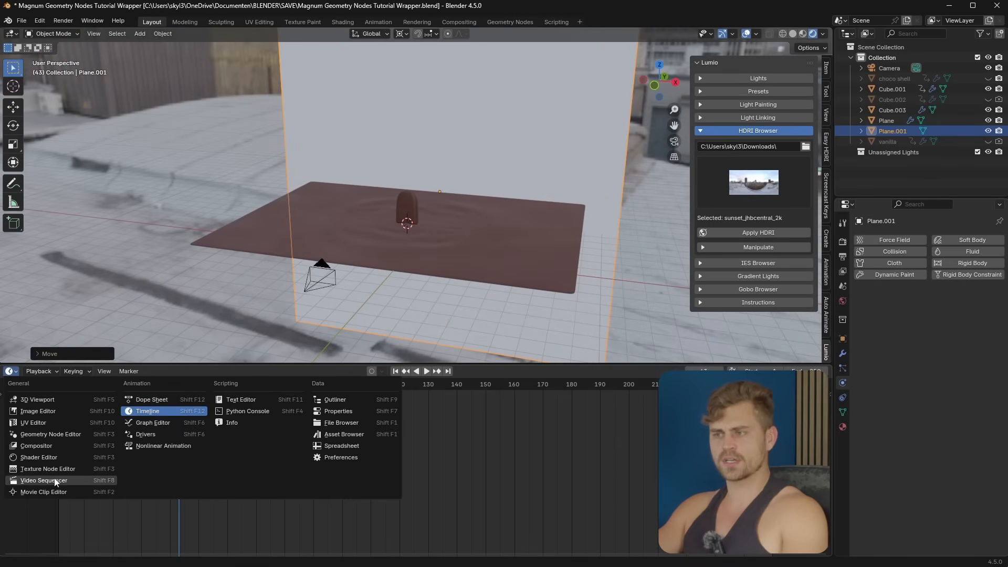
{"action": "left_click", "coordinate": [56, 459]}
{"action": "left_click", "coordinate": [438, 371]}
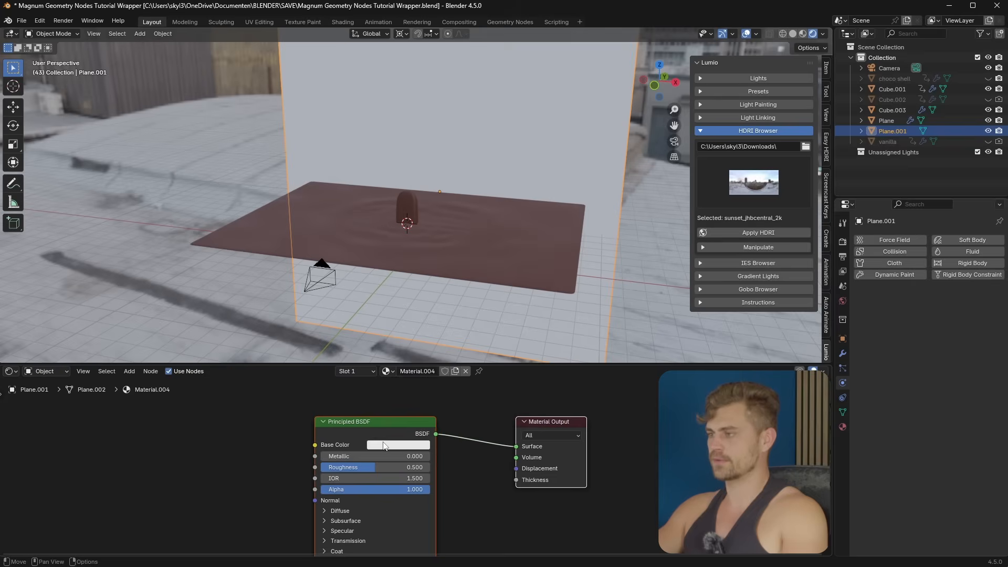
{"action": "left_click", "coordinate": [399, 445]}
{"action": "left_click", "coordinate": [409, 346]}
{"action": "left_click", "coordinate": [461, 340]}
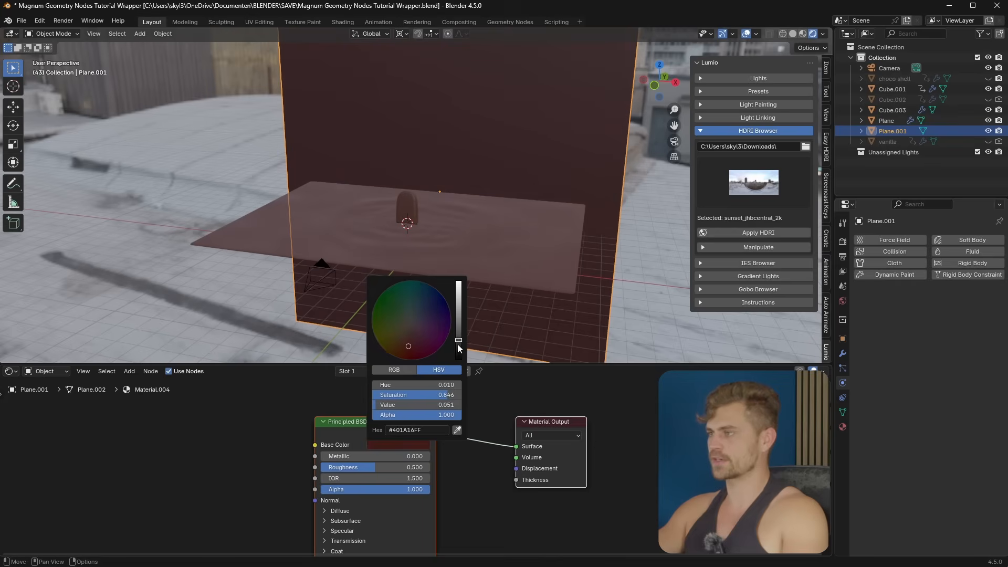
Look through the camera, select it, and set the output resolution to 1080 × 1920 px for a vertical frame
{"action": "key", "text": "KP_0"}
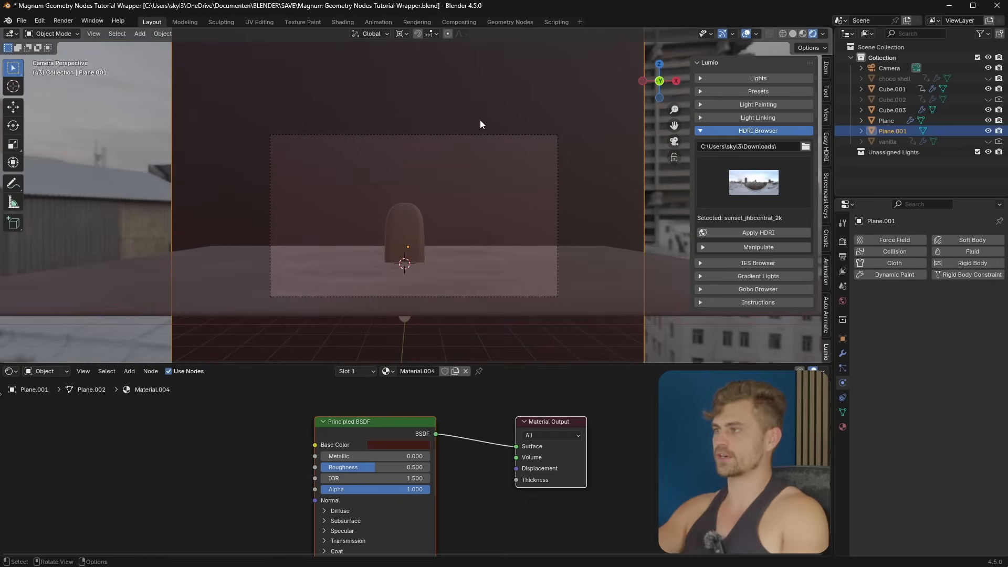
{"action": "left_click", "coordinate": [496, 134]}
{"action": "left_click", "coordinate": [842, 257]}
{"action": "left_click", "coordinate": [955, 253]}
{"action": "type", "text": "1080"}
{"action": "key", "text": "Return"}
{"action": "left_click", "coordinate": [960, 264]}
{"action": "type", "text": "1920"}
{"action": "key", "text": "Return"}
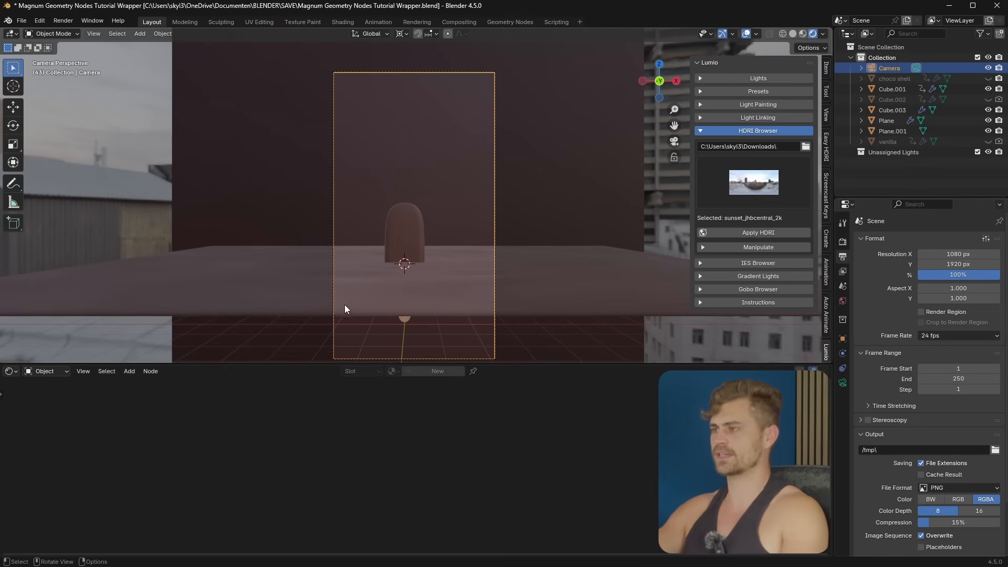
Shift the camera along X to center the ice cream in the frame and adjust its distance along its local Z axis
{"action": "key", "text": "g"}
{"action": "key", "text": "x"}
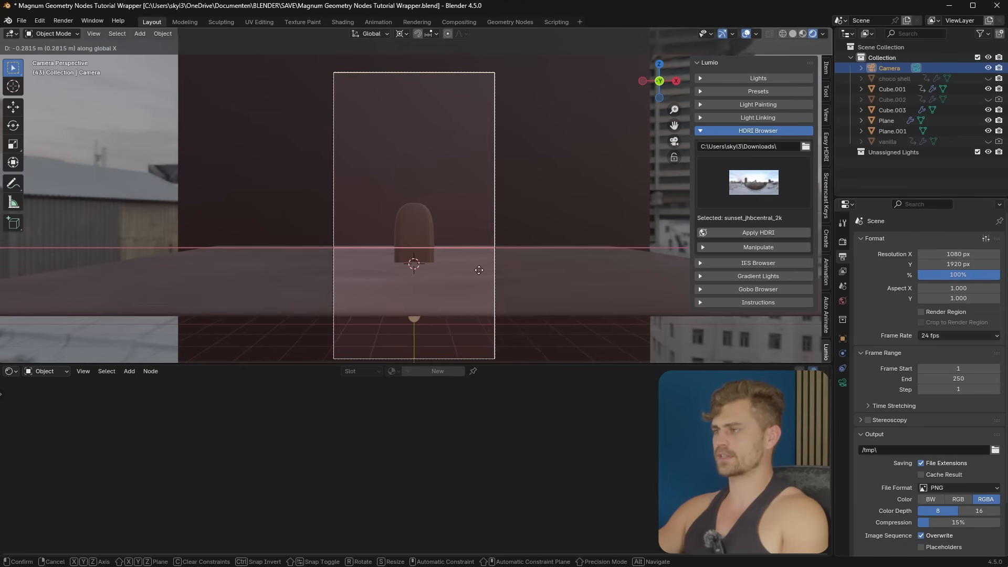
{"action": "key", "text": "z"}
{"action": "key", "text": "z"}
{"action": "left_click", "coordinate": [501, 267]}
Set the camera's focal length to 80 mm and move the camera along global Z to reframe the ice cream
{"action": "left_click", "coordinate": [843, 383]}
{"action": "left_click", "coordinate": [947, 290]}
{"action": "type", "text": "80"}
{"action": "key", "text": "Return"}
{"action": "key", "text": "g"}
{"action": "key", "text": "z"}
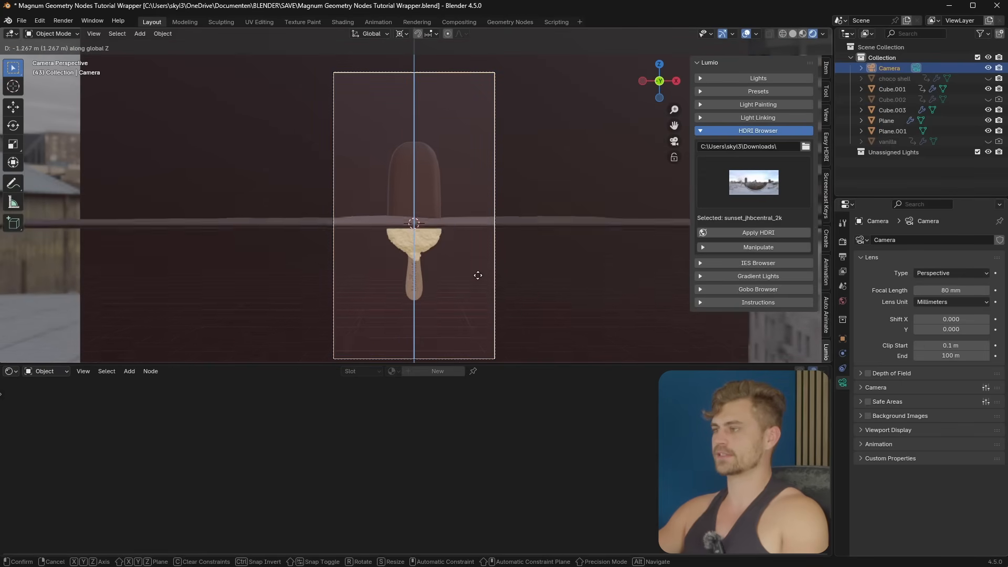
{"action": "left_click", "coordinate": [479, 333]}
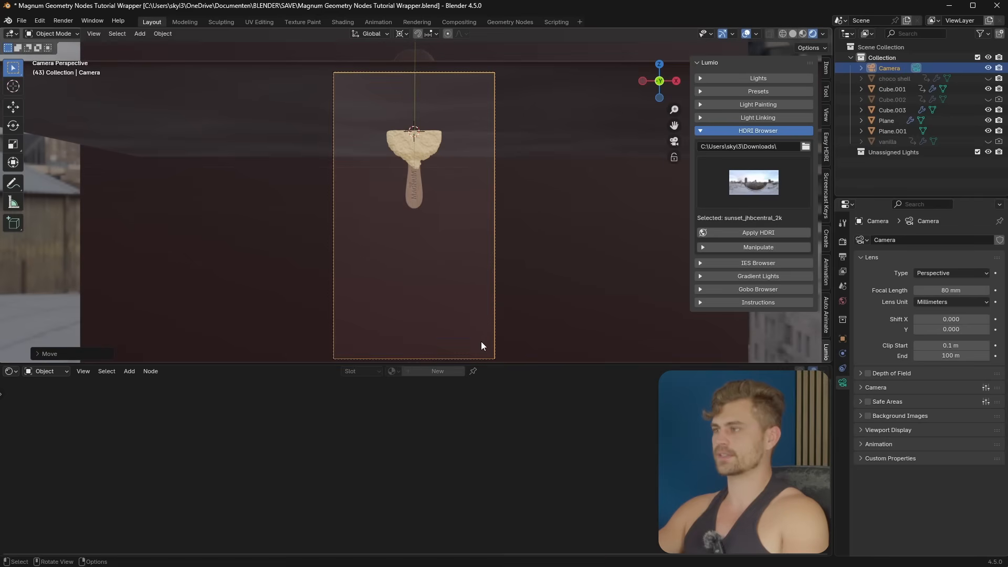
Switch the shader area to the Timeline, keyframe the camera at frame 1, and reposition it along Z at frame 72
{"action": "left_click", "coordinate": [11, 371]}
{"action": "left_click", "coordinate": [152, 411]}
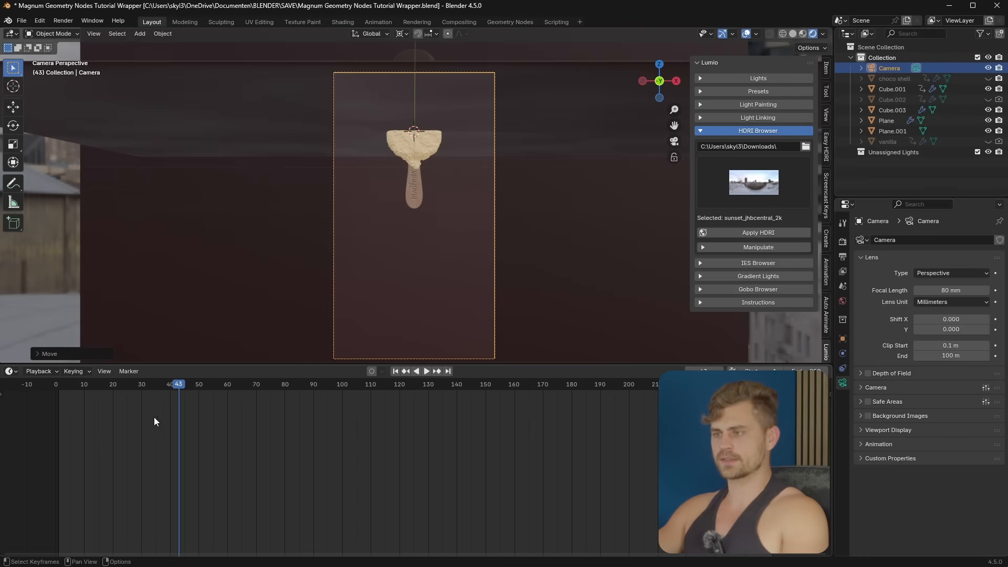
{"action": "left_click", "coordinate": [60, 387]}
{"action": "left_click_drag", "start_coordinate": [58, 388], "coordinate": [262, 387]}
{"action": "key", "text": "i"}
{"action": "key", "text": "g"}
{"action": "key", "text": "z"}
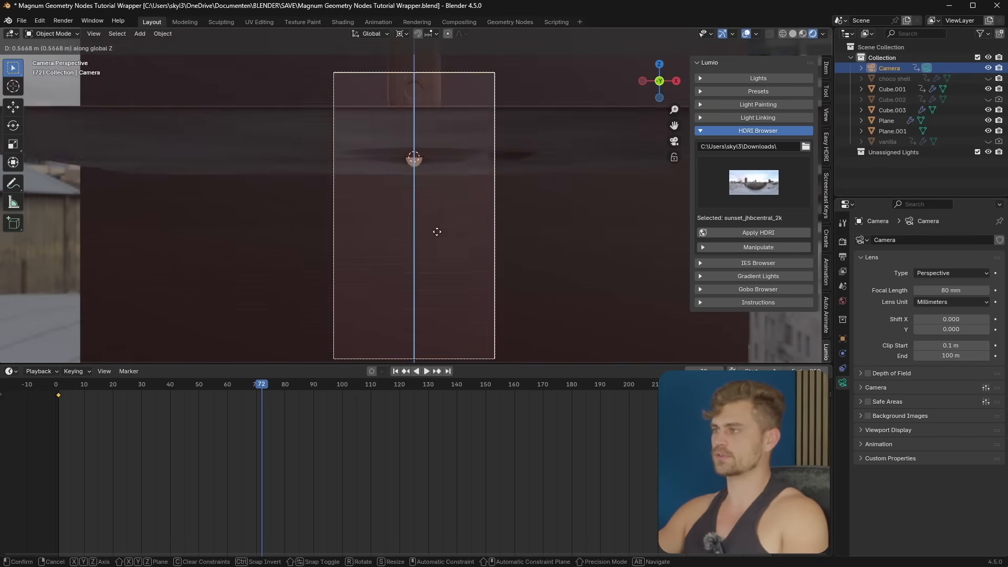
{"action": "left_click", "coordinate": [480, 240]}
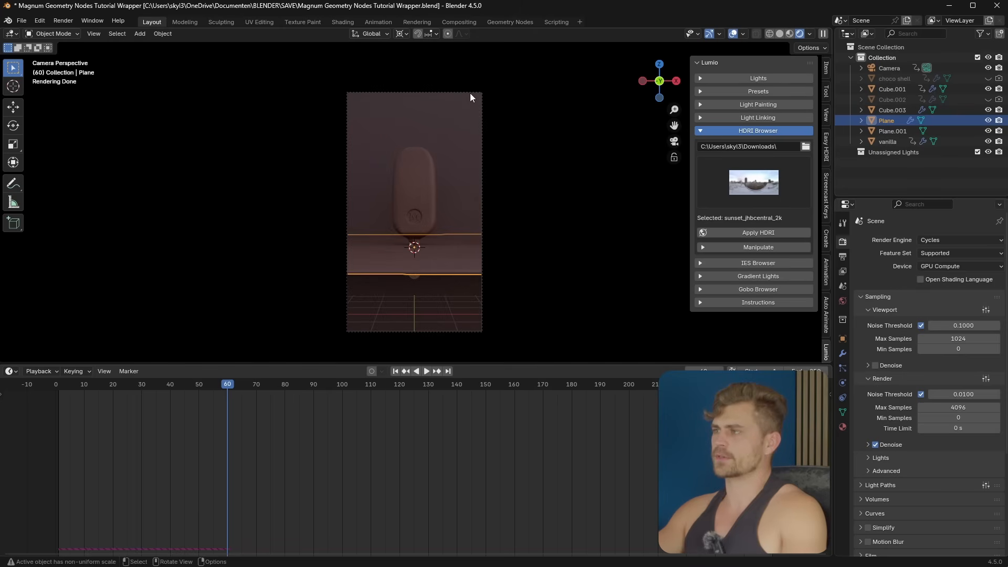
Enable depth of field on the camera and pick the ice cream object Cube.003 as its focus object
{"action": "left_click", "coordinate": [470, 93]}
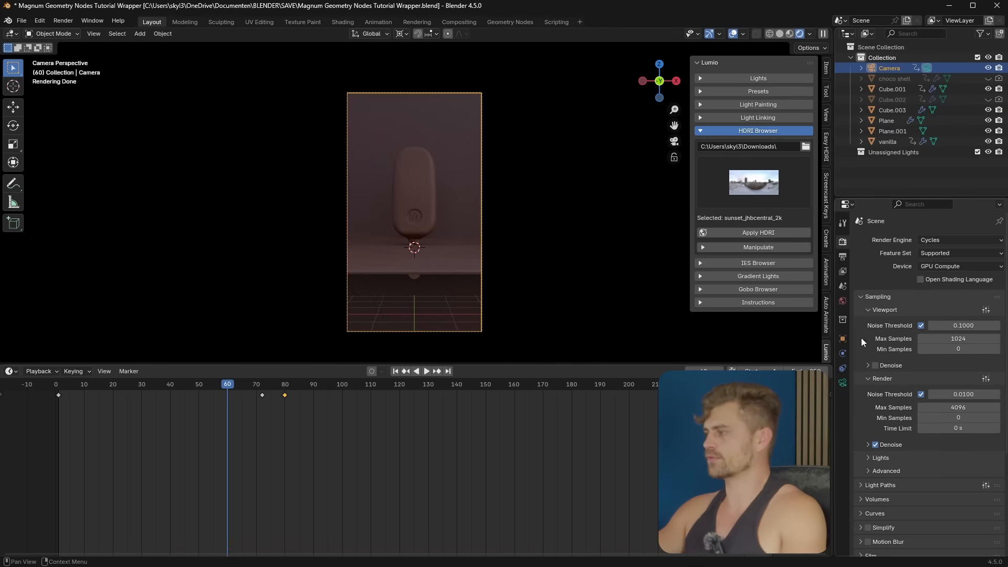
{"action": "scroll", "coordinate": [881, 423], "scroll_direction": "down", "scroll_amount": 3}
{"action": "left_click", "coordinate": [844, 382]}
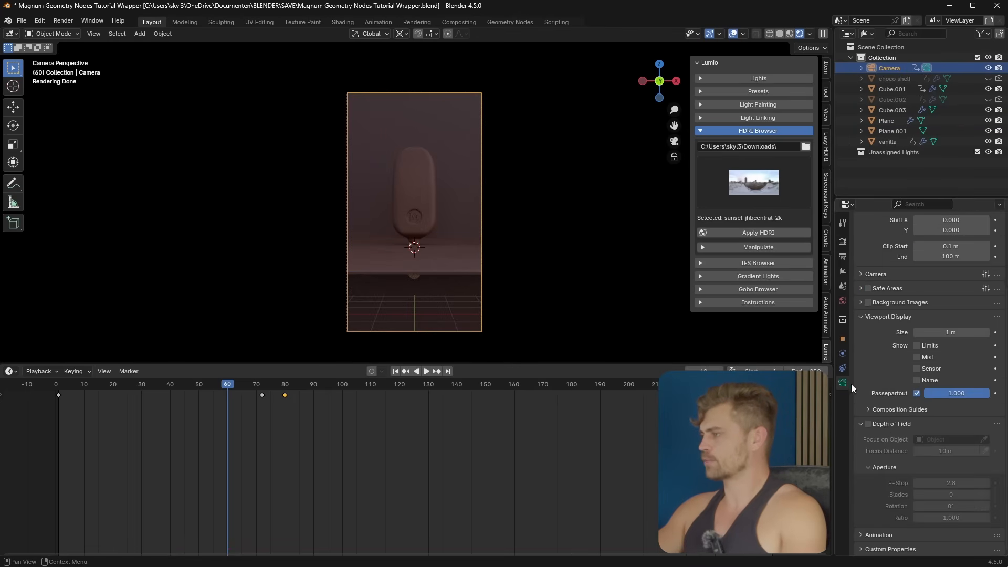
{"action": "left_click", "coordinate": [868, 424]}
{"action": "left_click", "coordinate": [984, 440]}
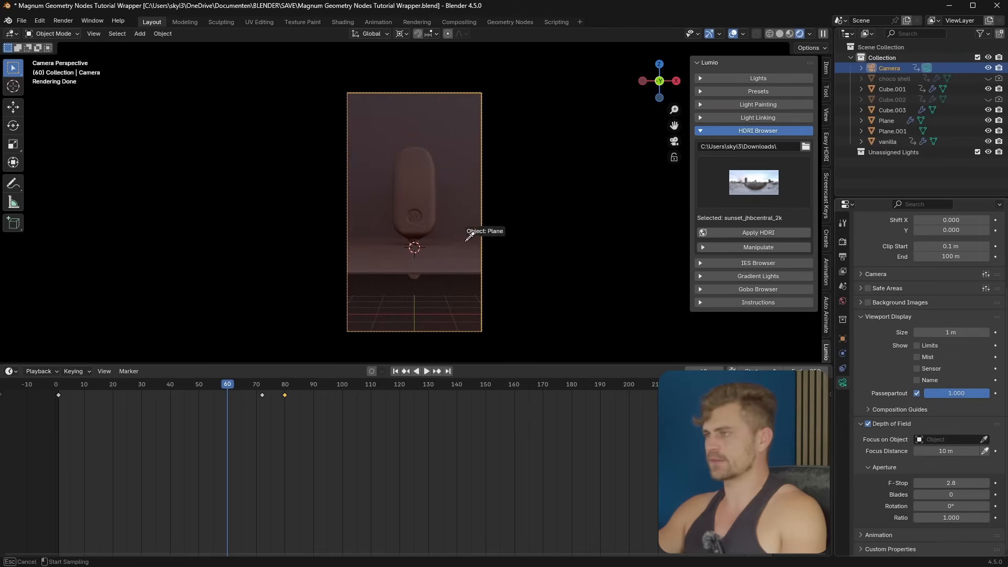
{"action": "left_click", "coordinate": [424, 177]}
Set the camera's F-Stop to 0.1 and check the blur by scrubbing the timeline back
{"action": "scroll", "coordinate": [461, 244], "scroll_direction": "up", "scroll_amount": 5}
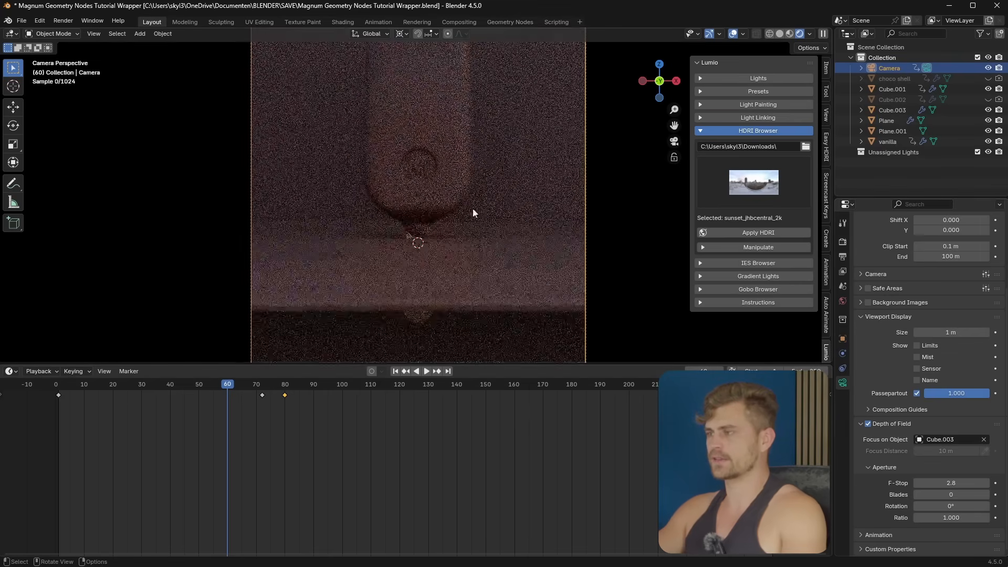
{"action": "left_click_drag", "start_coordinate": [954, 487], "coordinate": [916, 487]}
{"action": "scroll", "coordinate": [400, 205], "scroll_direction": "down", "scroll_amount": 3}
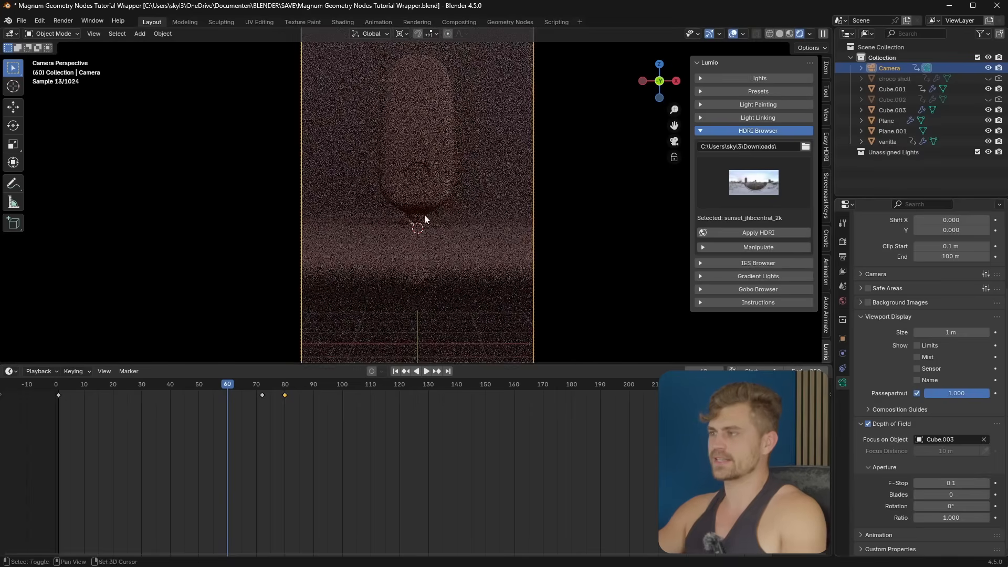
{"action": "left_click_drag", "start_coordinate": [245, 391], "coordinate": [221, 394]}
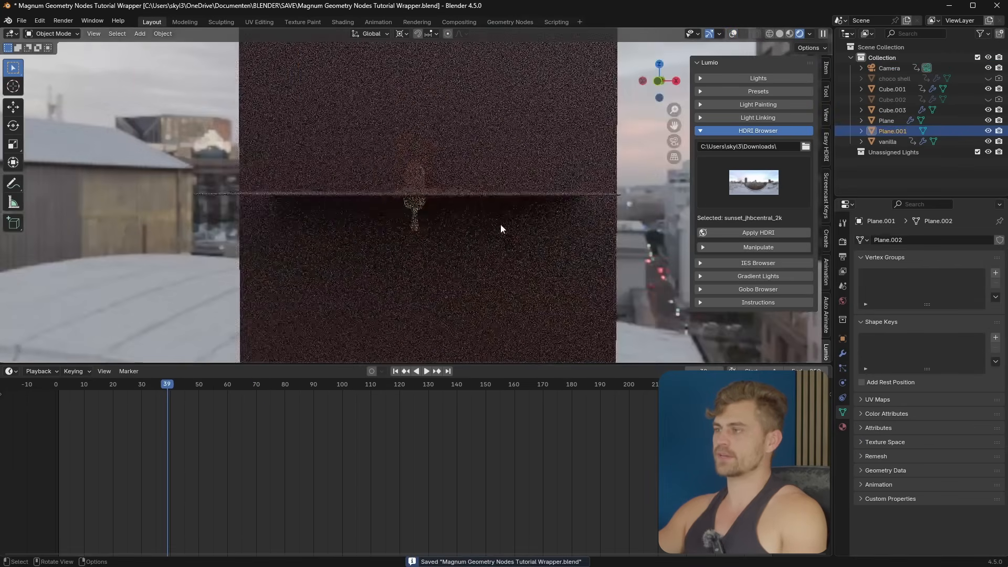
Add a horizontal loop cut to the backdrop plane in edit mode, dividing it near the chocolate surface level
{"action": "middle_click_drag", "start_coordinate": [507, 137], "coordinate": [516, 227]}
{"action": "key", "text": "Tab"}
{"action": "scroll", "coordinate": [516, 227], "scroll_direction": "up", "scroll_amount": 1}
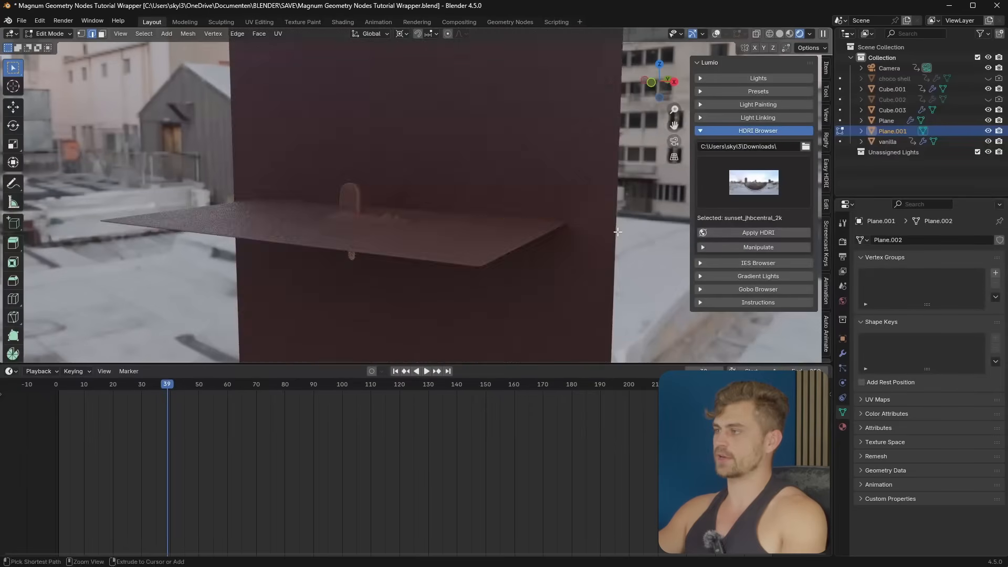
{"action": "key", "text": "ctrl+r"}
{"action": "left_click", "coordinate": [617, 233]}
{"action": "middle_click_drag", "start_coordinate": [618, 232], "coordinate": [355, 105]}
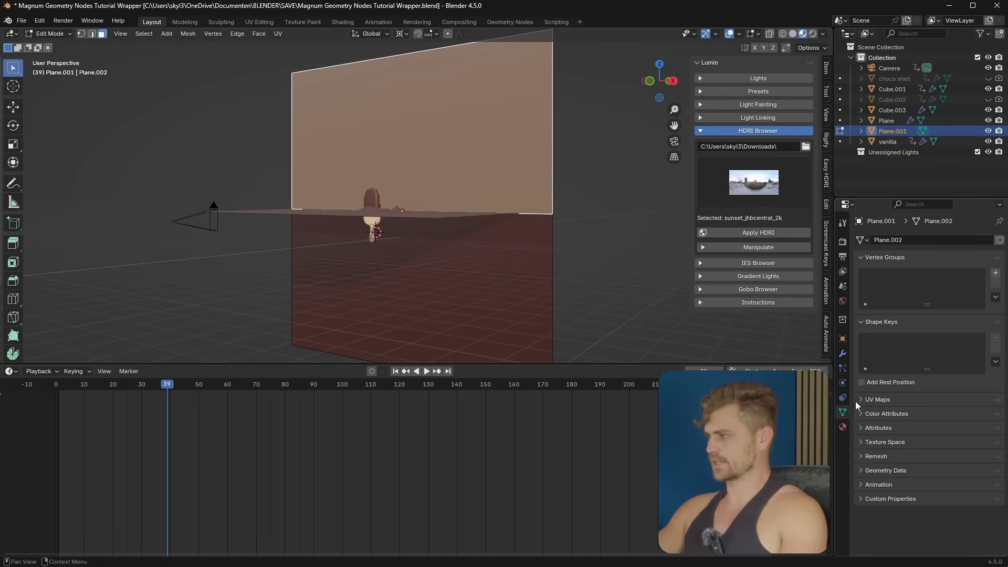
Add a second material slot to the backdrop, assign it to the upper face, and choose Material.003 for it
{"action": "left_click", "coordinate": [843, 427]}
{"action": "left_click", "coordinate": [999, 239]}
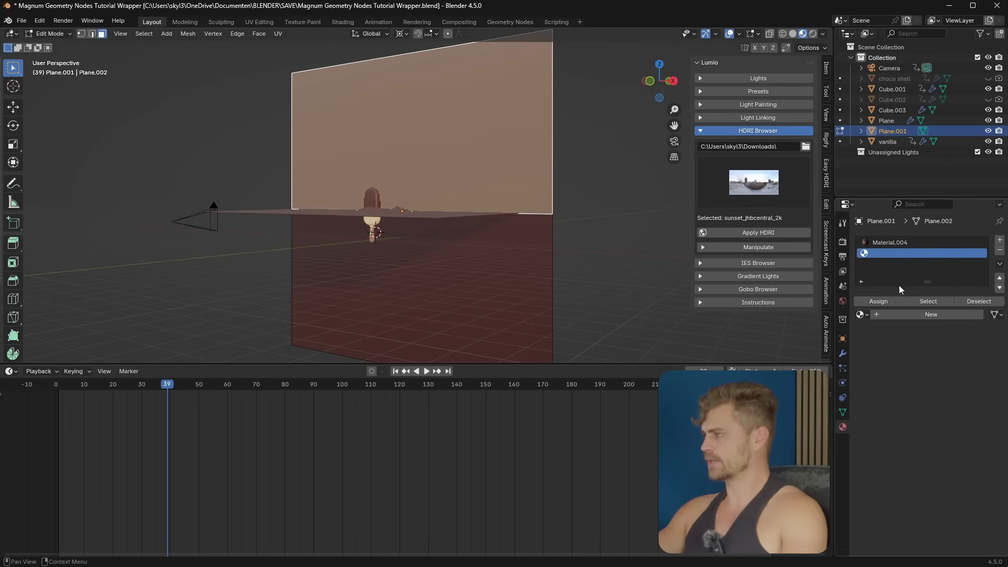
{"action": "left_click", "coordinate": [888, 300]}
{"action": "left_click", "coordinate": [861, 315]}
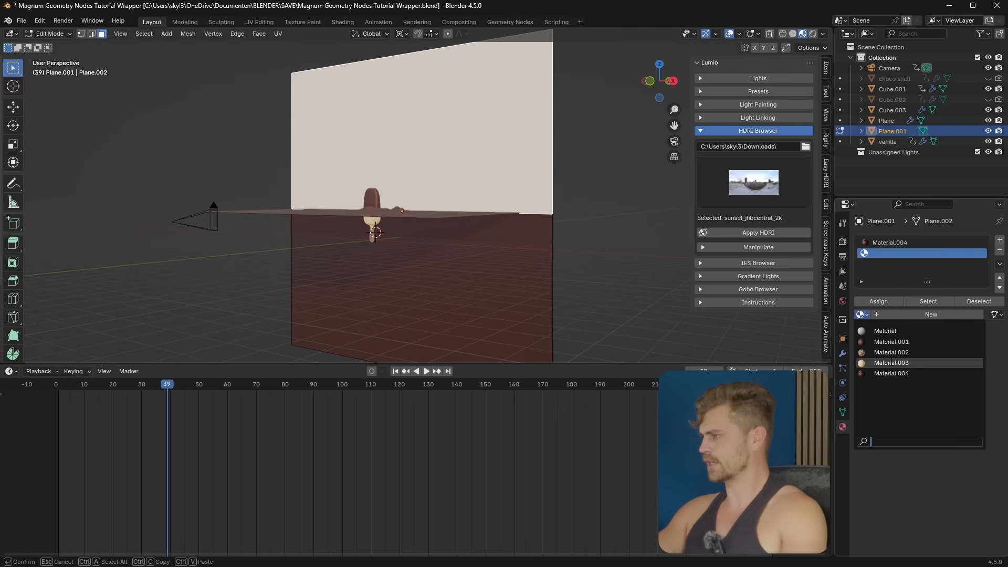
{"action": "left_click", "coordinate": [892, 362]}
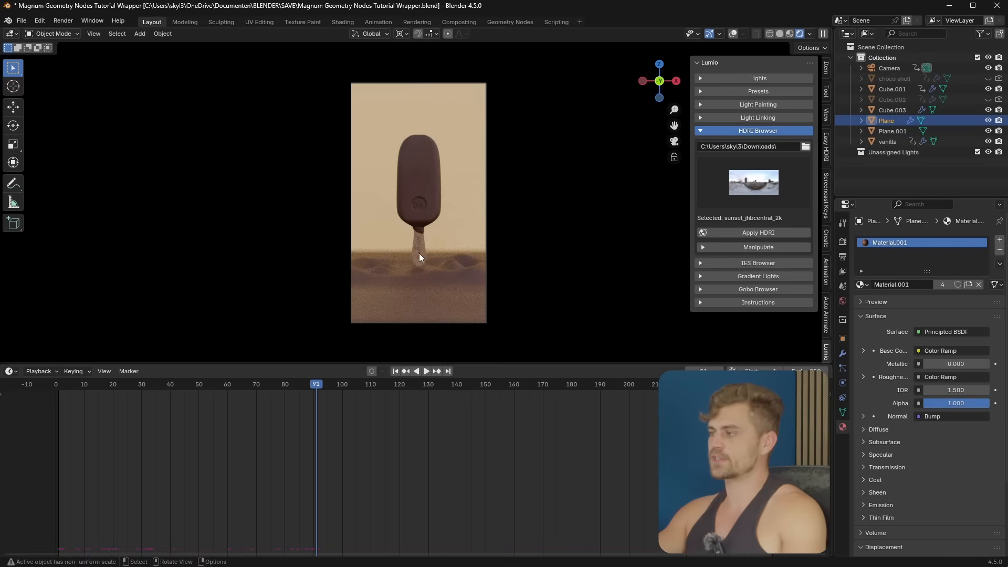
Try a wave speed of 4 in the chocolate plane's Dynamic Paint canvas settings
{"action": "left_click", "coordinate": [842, 383]}
{"action": "scroll", "coordinate": [909, 388], "scroll_direction": "down", "scroll_amount": 4}
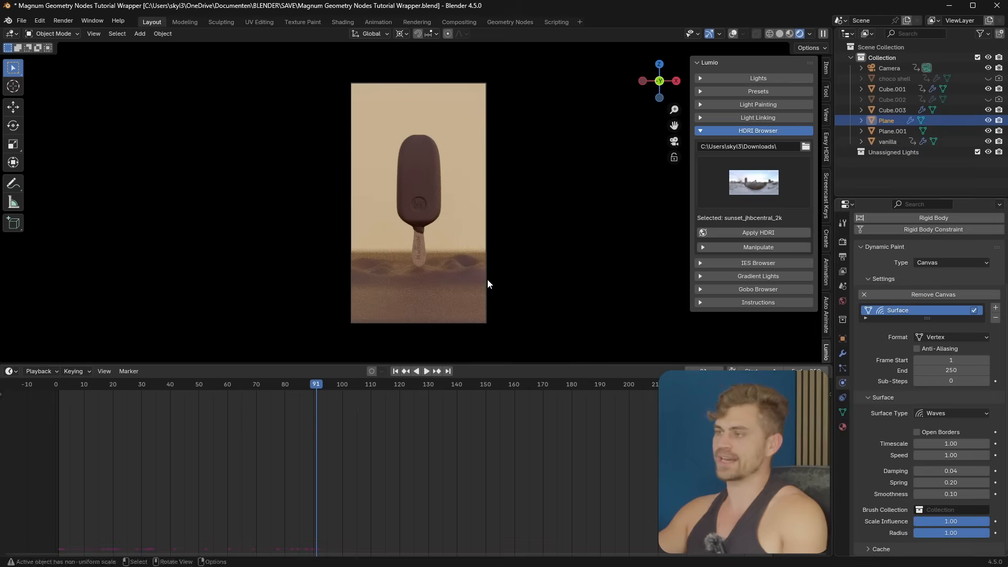
{"action": "middle_click_drag", "start_coordinate": [487, 279], "coordinate": [484, 294]}
{"action": "scroll", "coordinate": [484, 296], "scroll_direction": "down", "scroll_amount": 3}
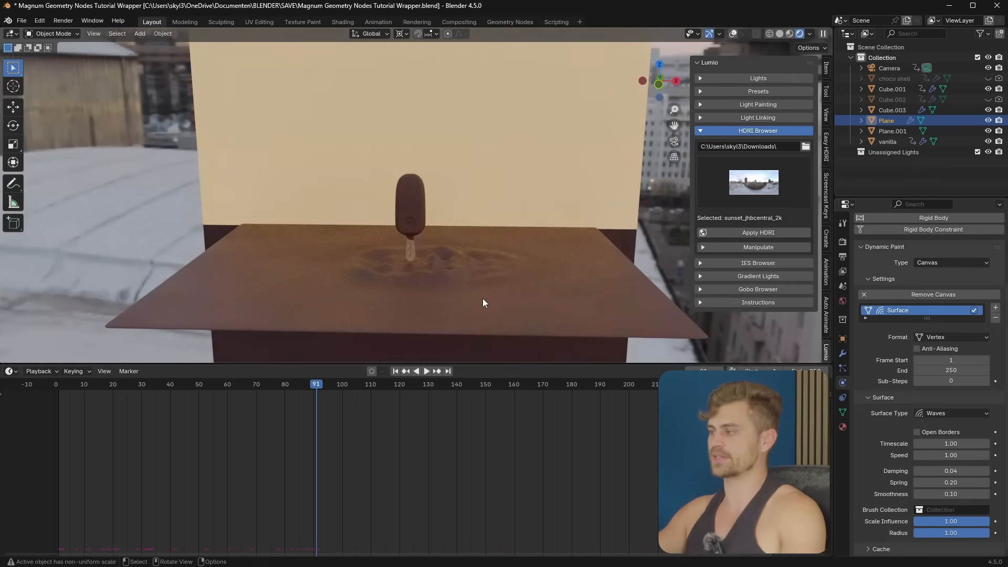
{"action": "double_click", "coordinate": [940, 455]}
{"action": "type", "text": "4"}
{"action": "key", "text": "Return"}
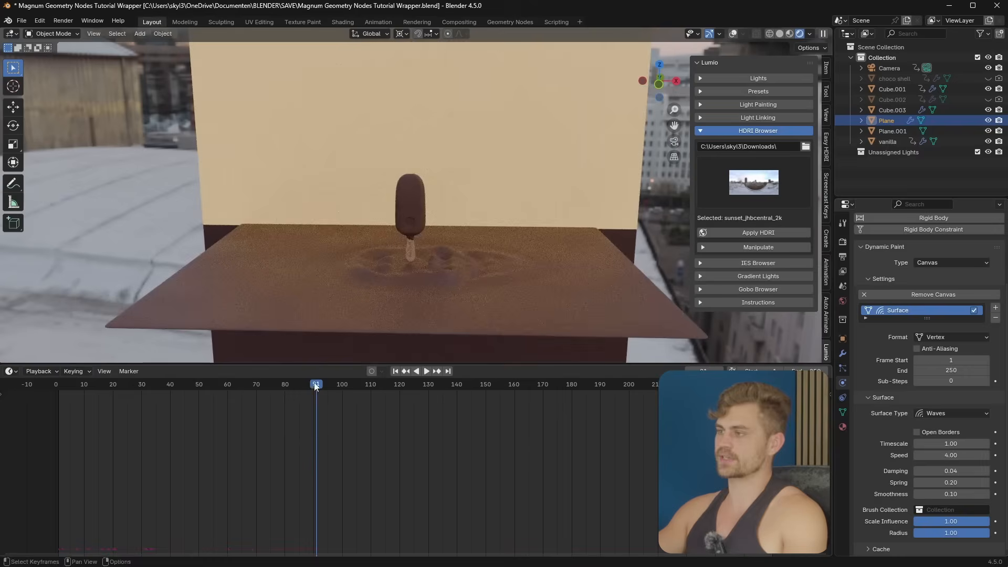
Play the animation from frame 1 to check the ripples and set the canvas wave speed back to 1
{"action": "left_click_drag", "start_coordinate": [315, 385], "coordinate": [265, 386]}
{"action": "left_click", "coordinate": [397, 371]}
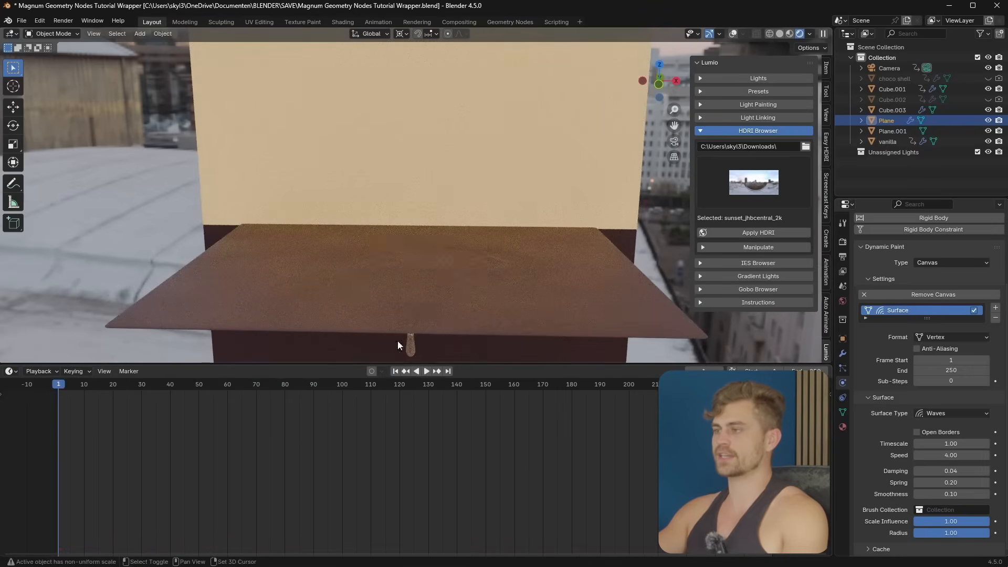
{"action": "key", "text": "space"}
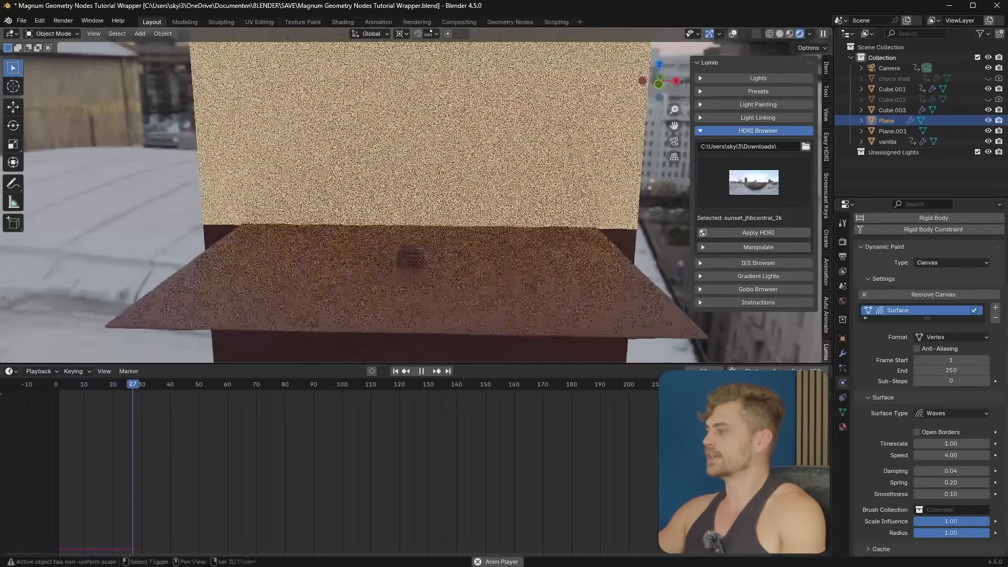
{"action": "left_click_drag", "start_coordinate": [940, 455], "coordinate": [916, 456]}
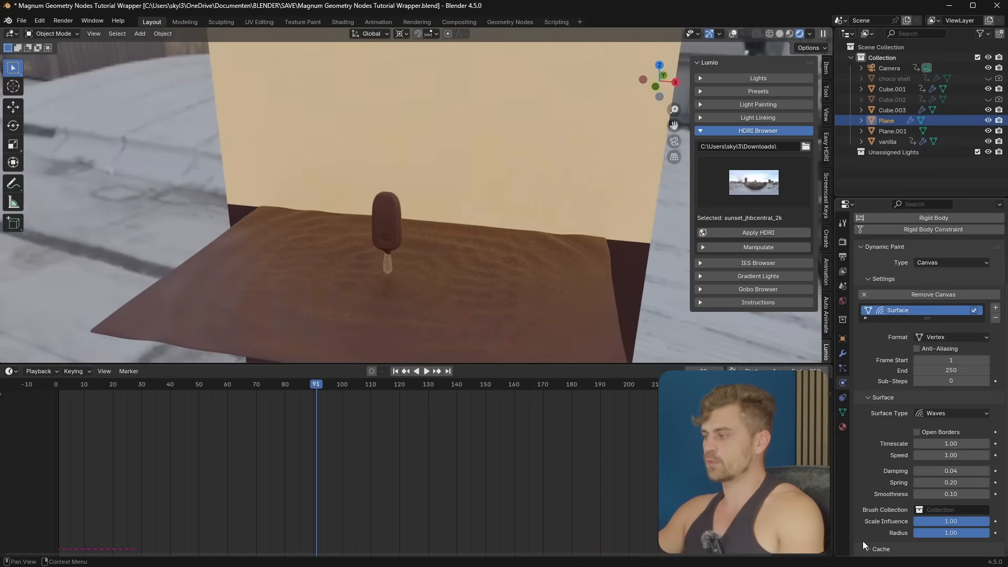
Show the Dynamic Paint cache and baking options for the chocolate plane and examine its rippled surface from a higher angle
{"action": "left_click", "coordinate": [870, 548]}
{"action": "scroll", "coordinate": [874, 536], "scroll_direction": "down", "scroll_amount": 5}
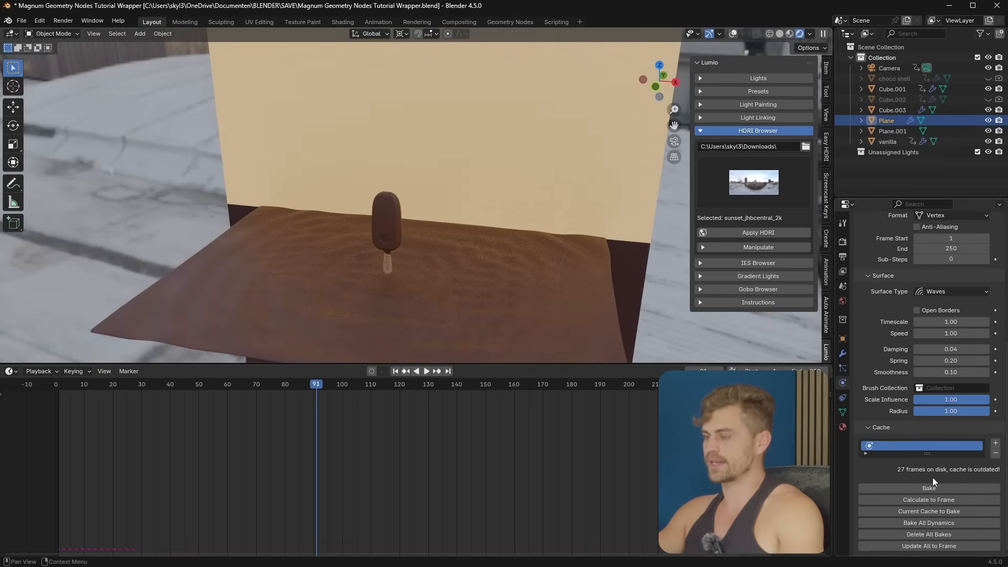
{"action": "middle_click_drag", "start_coordinate": [418, 192], "coordinate": [457, 215]}
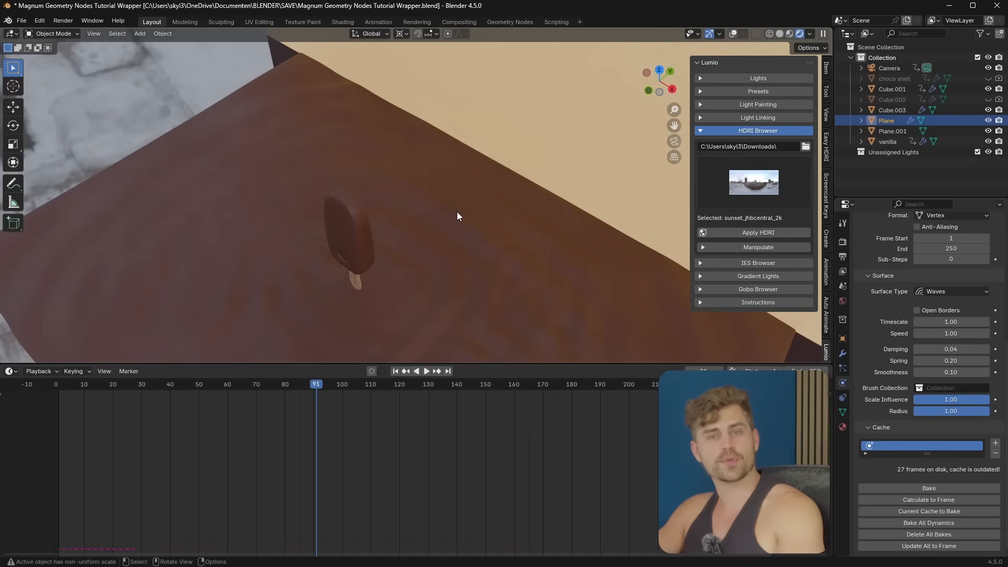